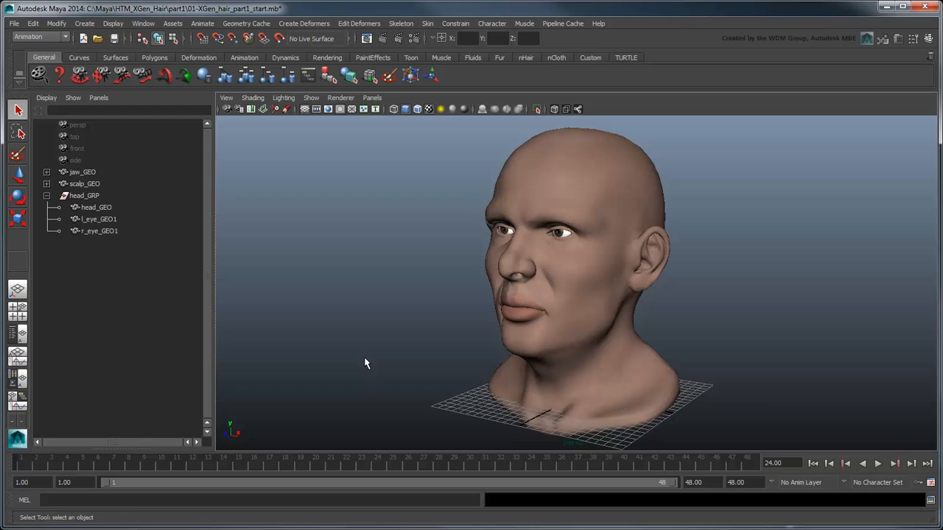
Step: Check the current project's name and folder location in the project settings
click(14, 22)
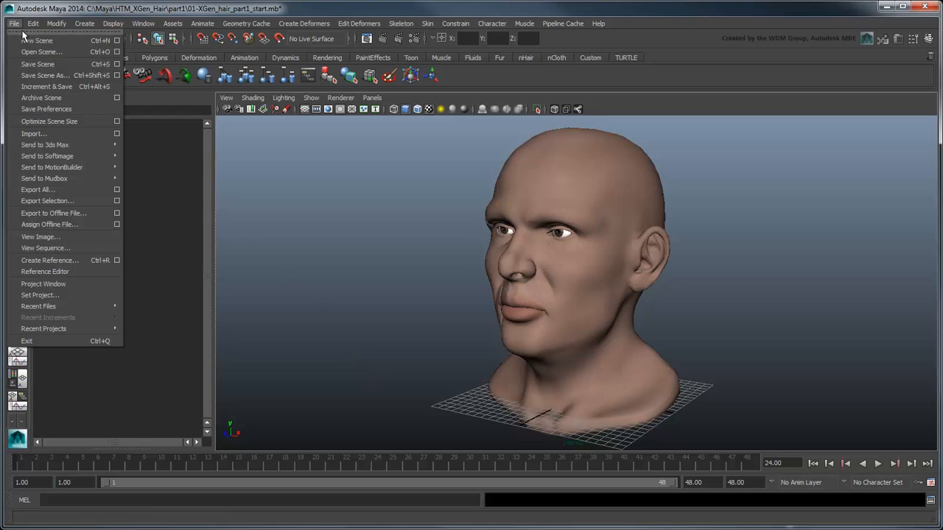
click(74, 279)
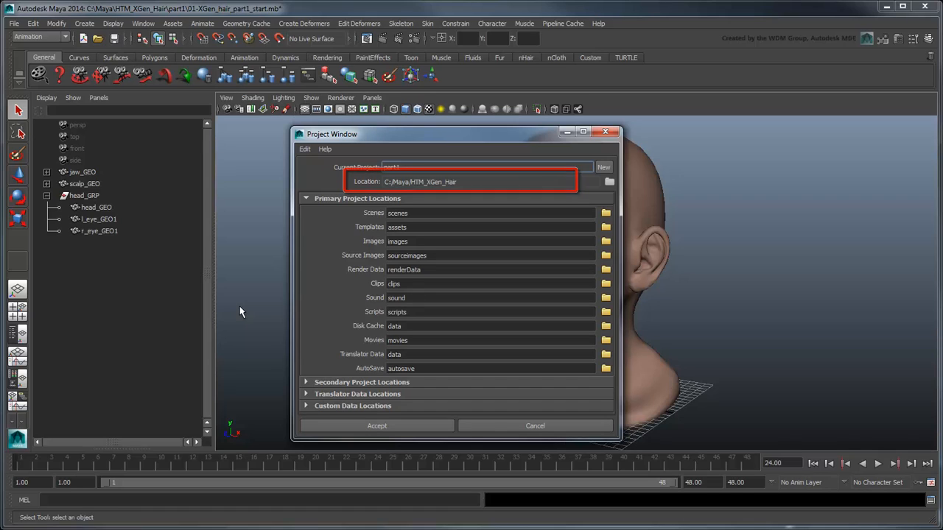
click(604, 133)
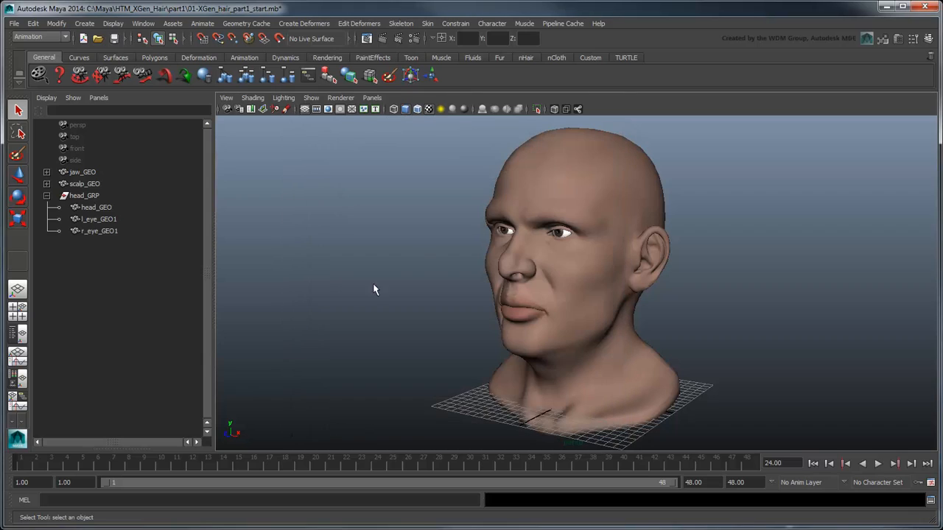
Step: Load the xgenMR.py and xgenToolkit.mll plug-ins with auto load enabled, and open the XGen window
click(147, 25)
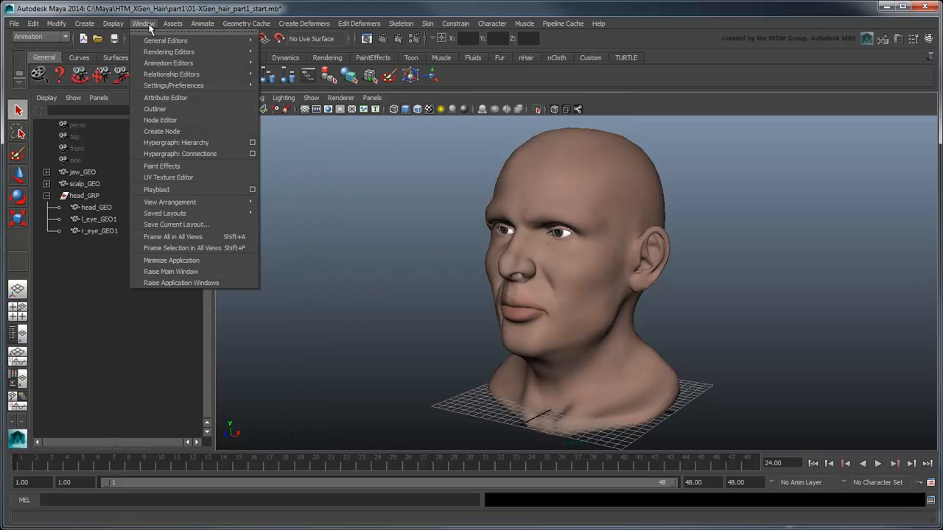
mouse_move(172, 84)
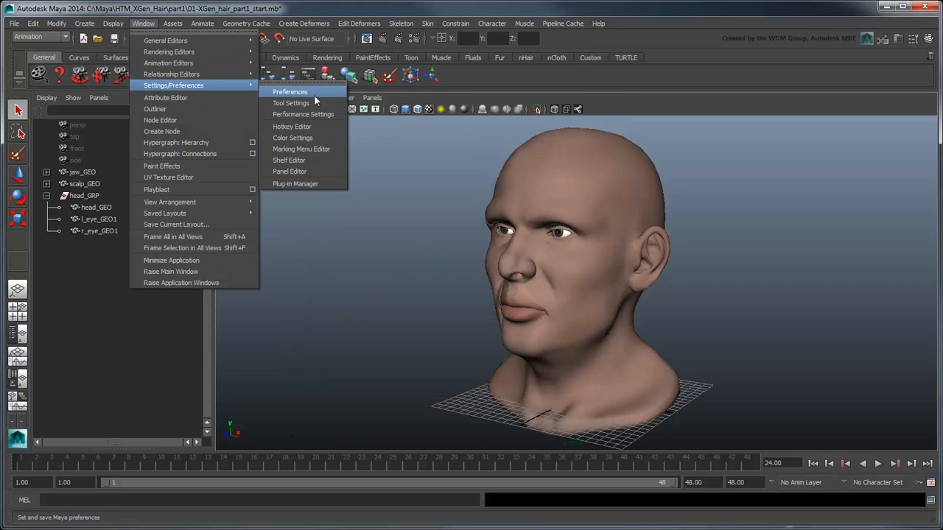
click(302, 185)
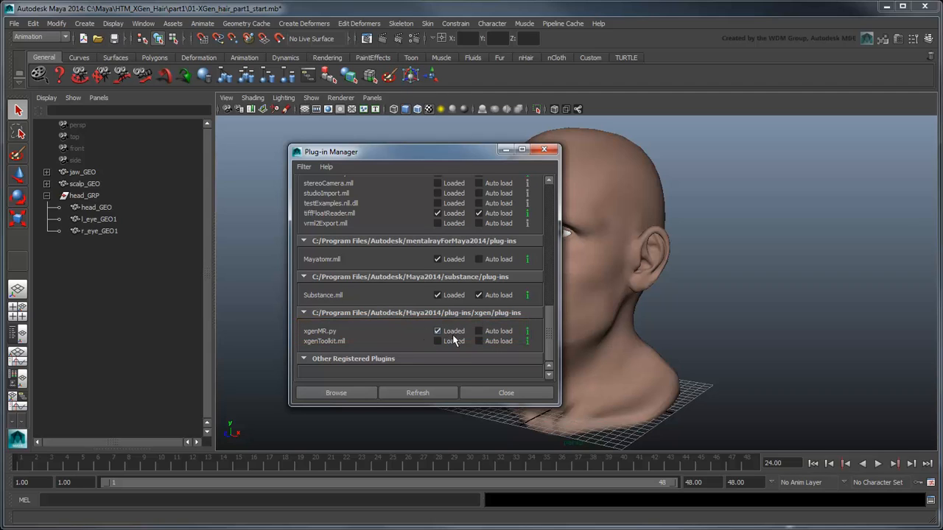
click(497, 332)
click(506, 398)
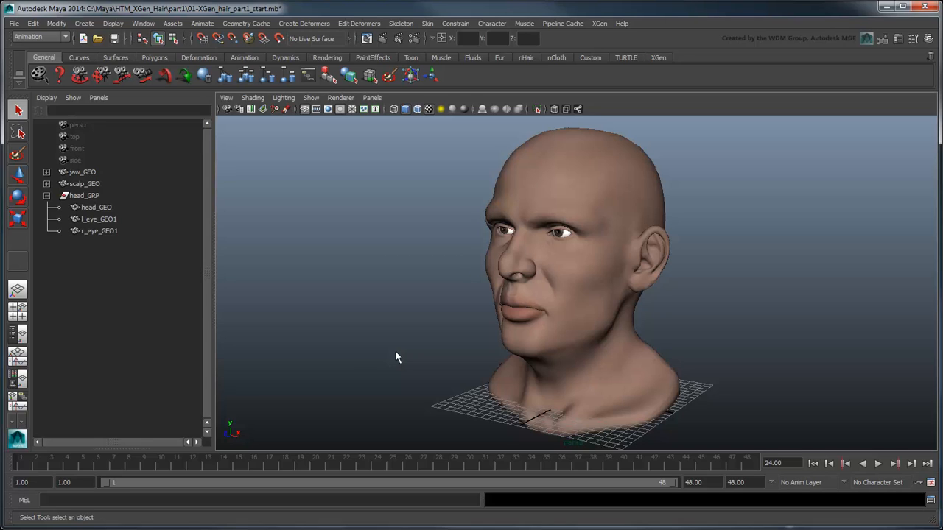
click(606, 27)
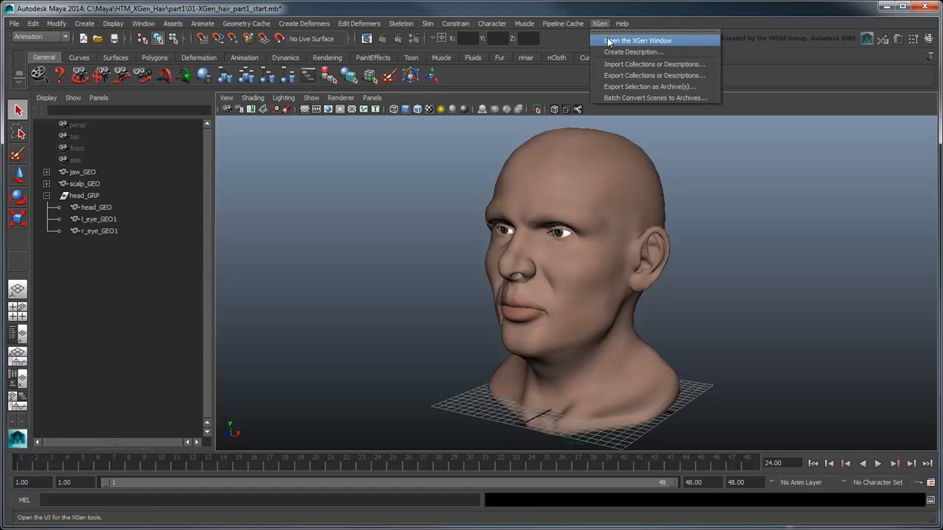
click(607, 40)
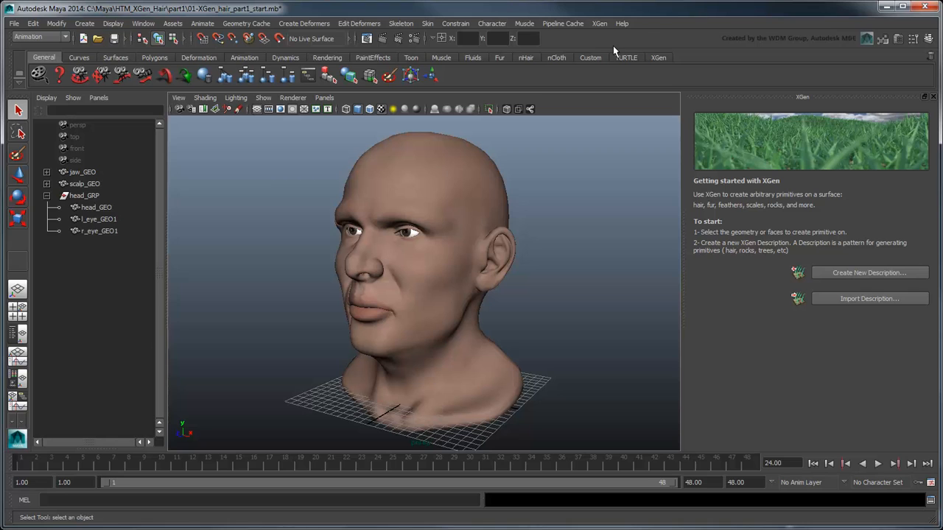
Step: Create a guide-controlled XGen description named XGen_male_basic on the head mesh, stored in a new collection named XGen_male_basic_collection
click(478, 208)
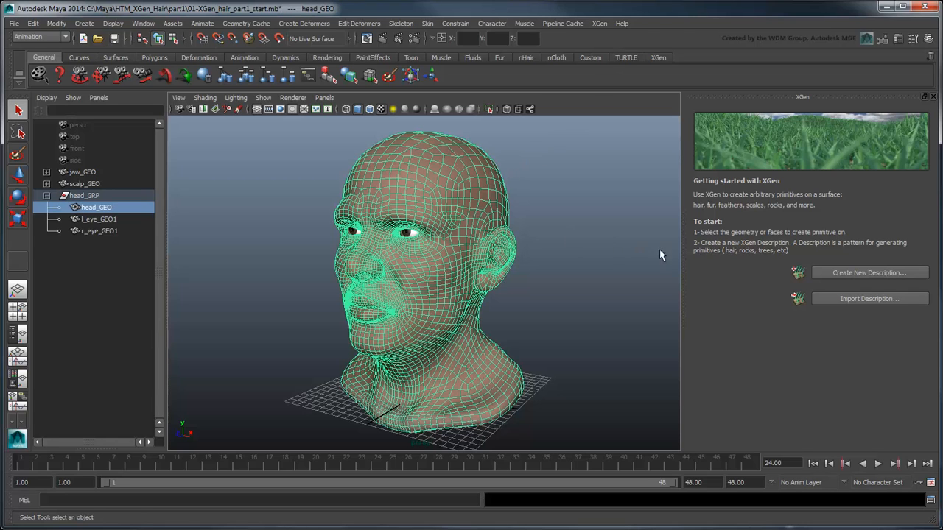
click(883, 277)
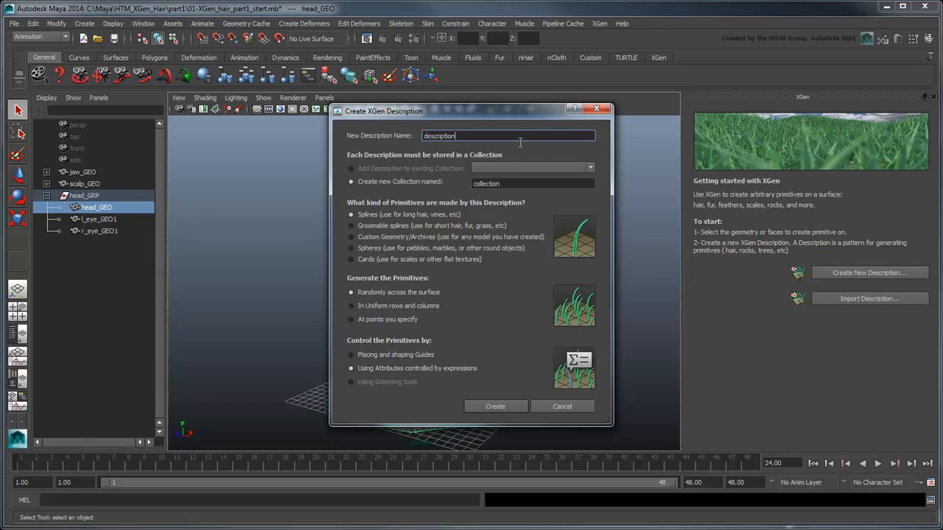
double_click(520, 142)
text(XGen_male_basic)
double_click(552, 185)
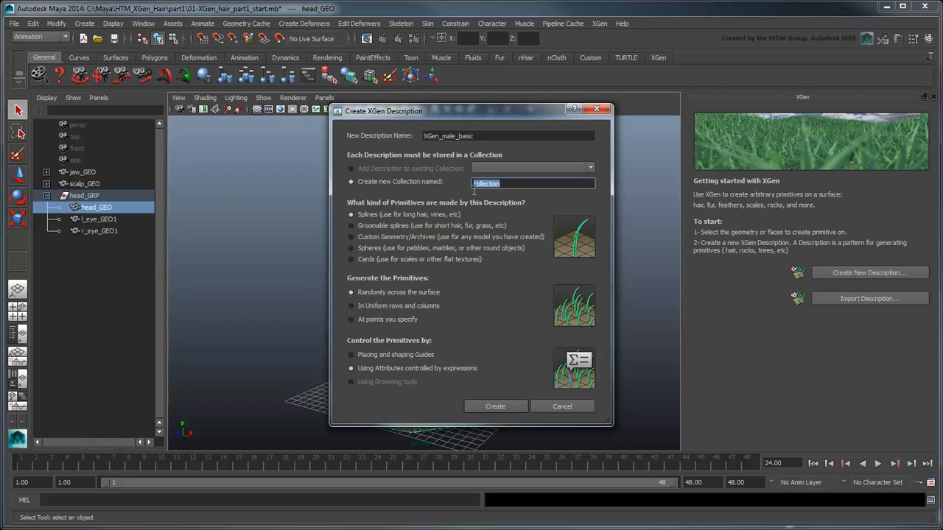
text(XGen_male_basic_collection)
click(419, 355)
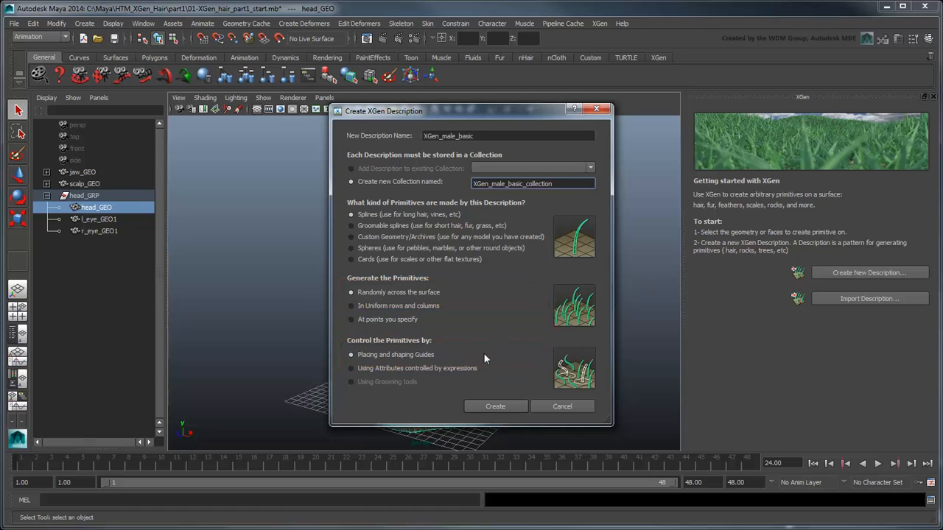
click(499, 406)
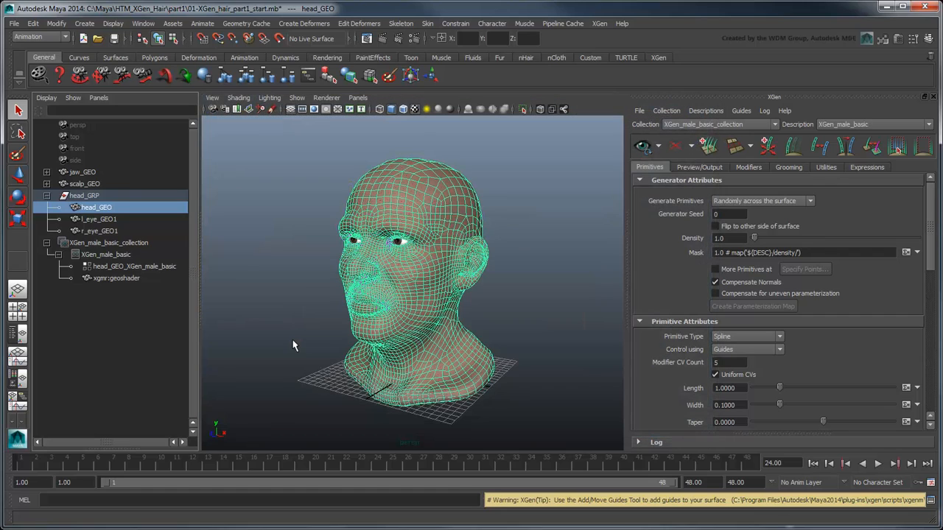
Step: Place ten XGen guides spread around the sides, back, front and top of the upper head
scroll(574, 308, up, 10)
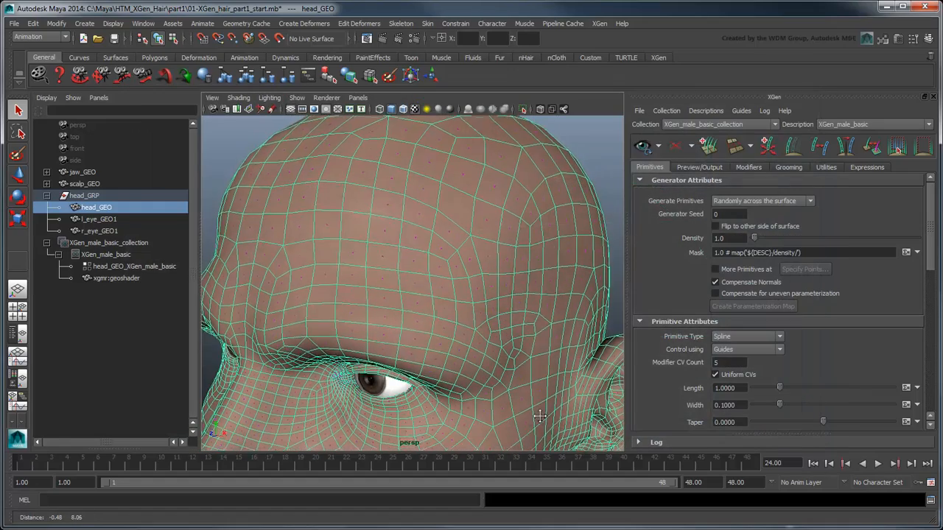
alt+middle_drag(540, 417, 539, 441)
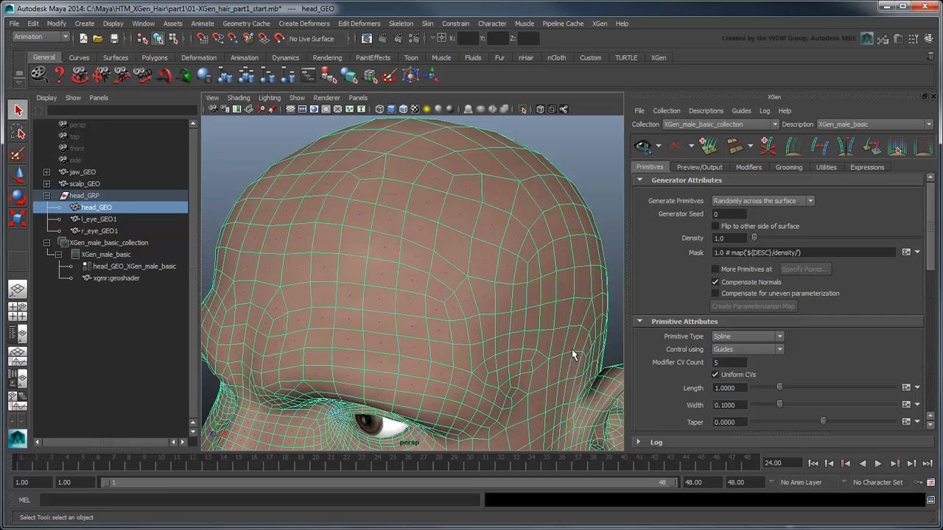
alt+right_drag(572, 349, 560, 309)
click(572, 310)
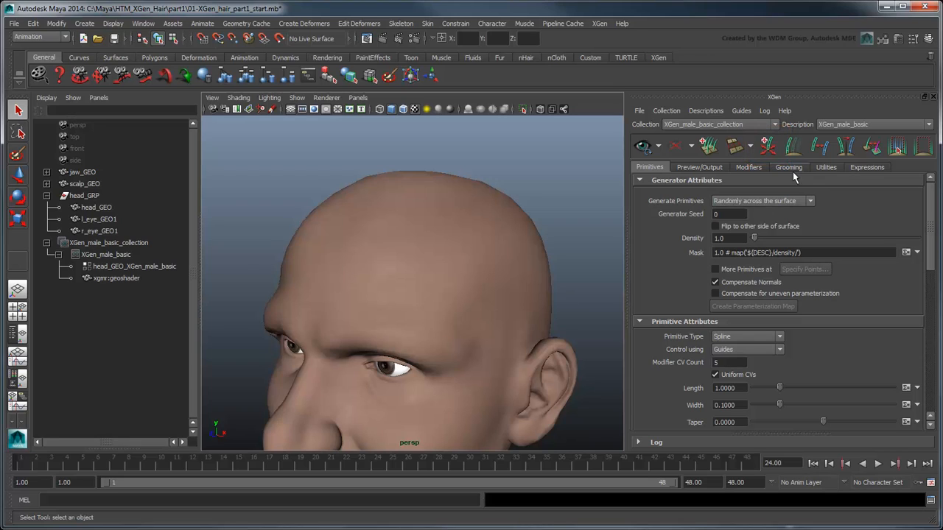
click(768, 145)
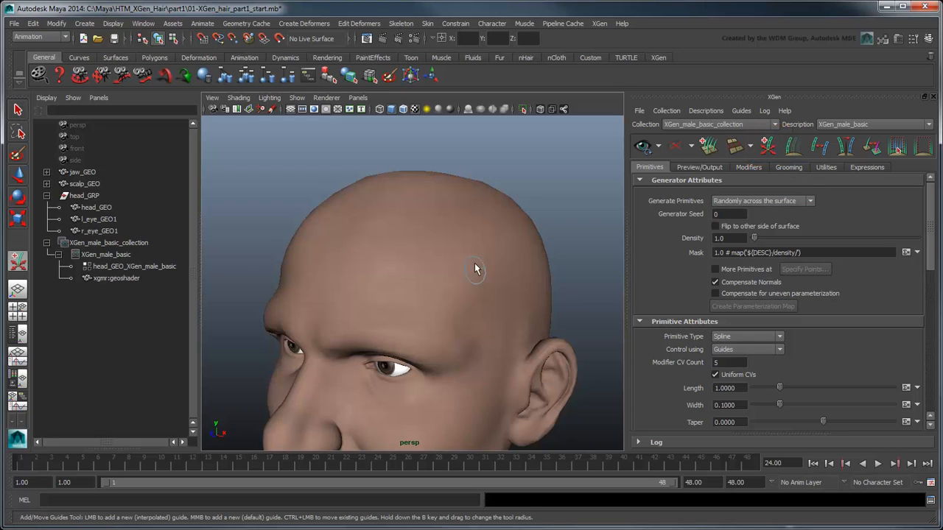
click(524, 254)
click(538, 272)
alt+drag(543, 280, 458, 328)
click(483, 319)
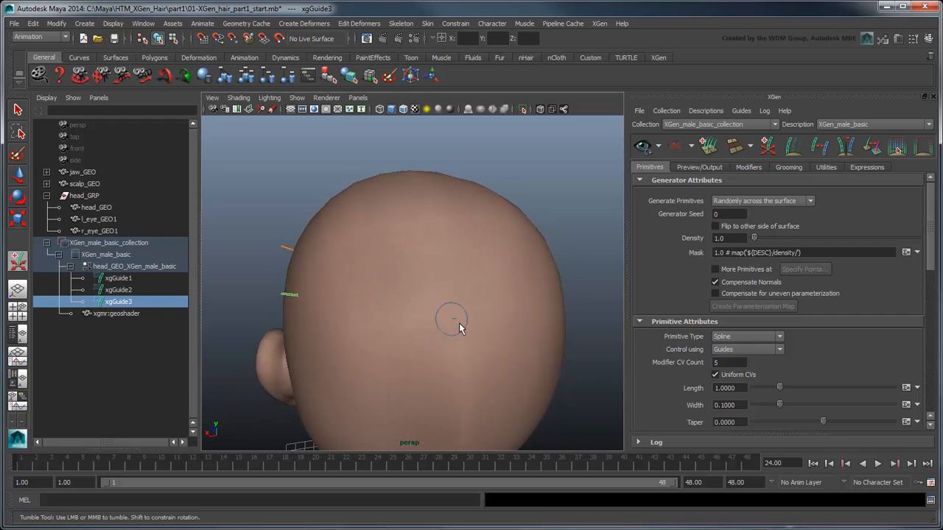
click(458, 328)
alt+drag(491, 373, 415, 354)
click(373, 299)
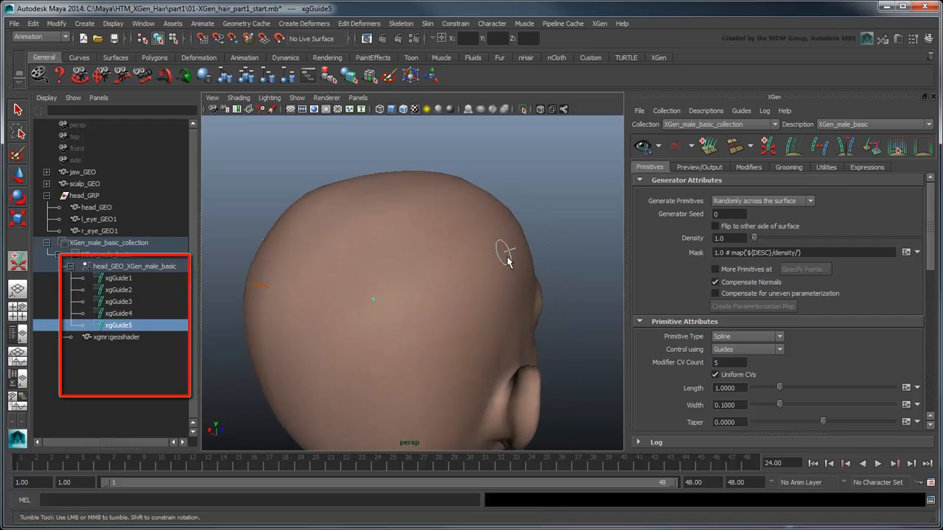
click(507, 261)
alt+drag(507, 261, 406, 291)
click(419, 292)
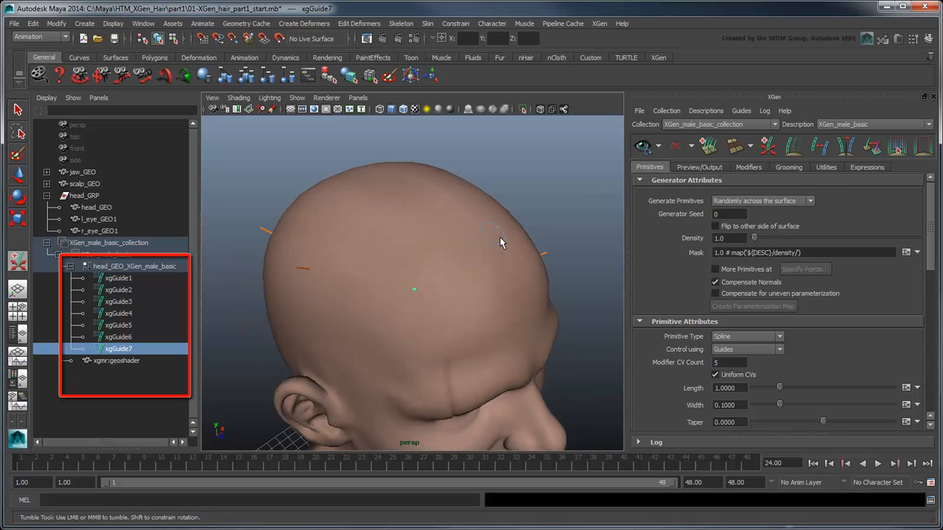
click(478, 233)
click(407, 179)
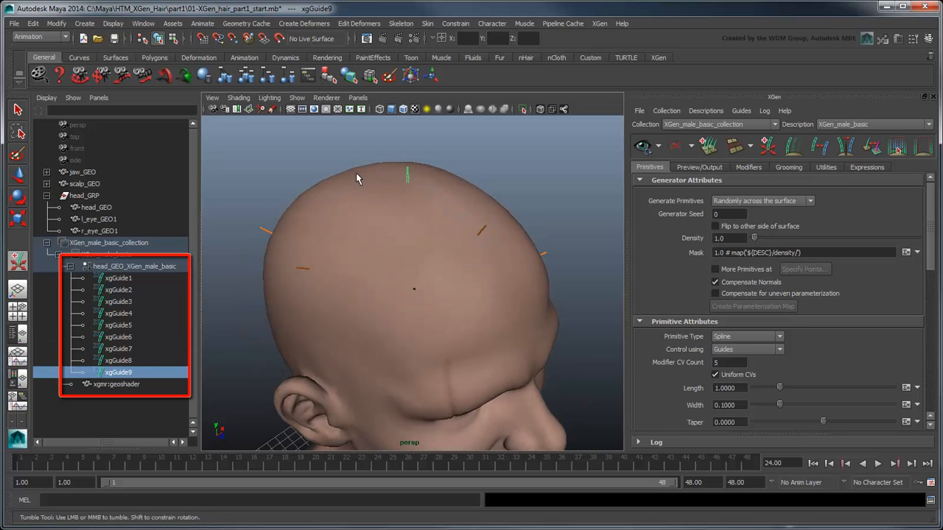
click(357, 179)
Step: Preview the XGen primitives on the head and examine how they spread across the scalp and face
alt+drag(552, 412, 557, 389)
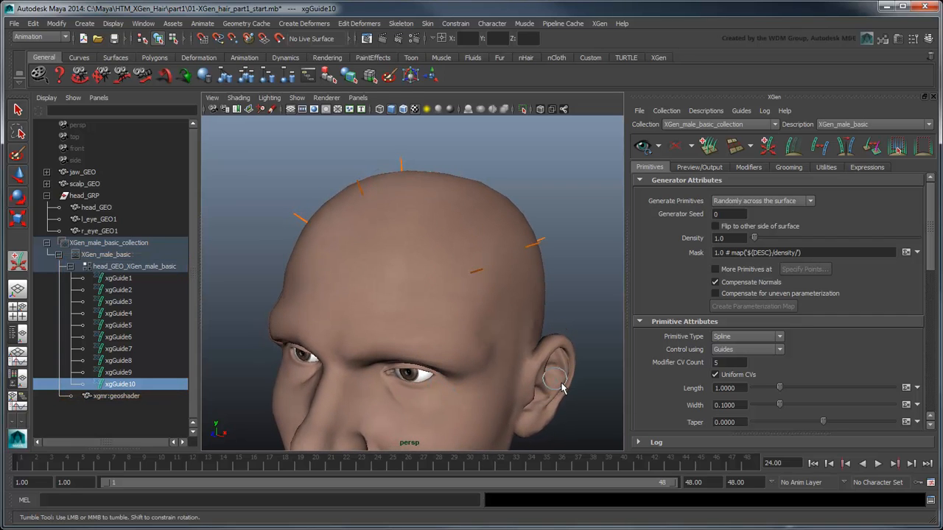
click(644, 146)
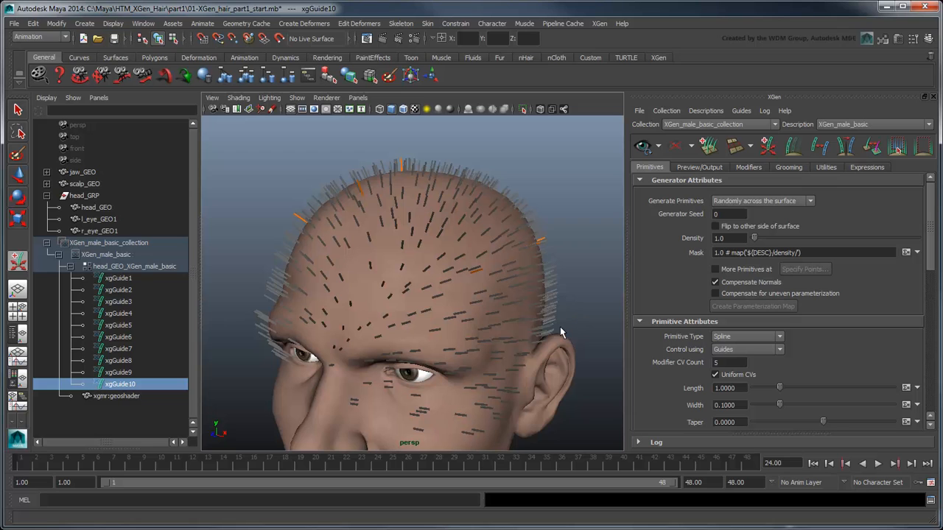
alt+middle_drag(560, 326, 495, 367)
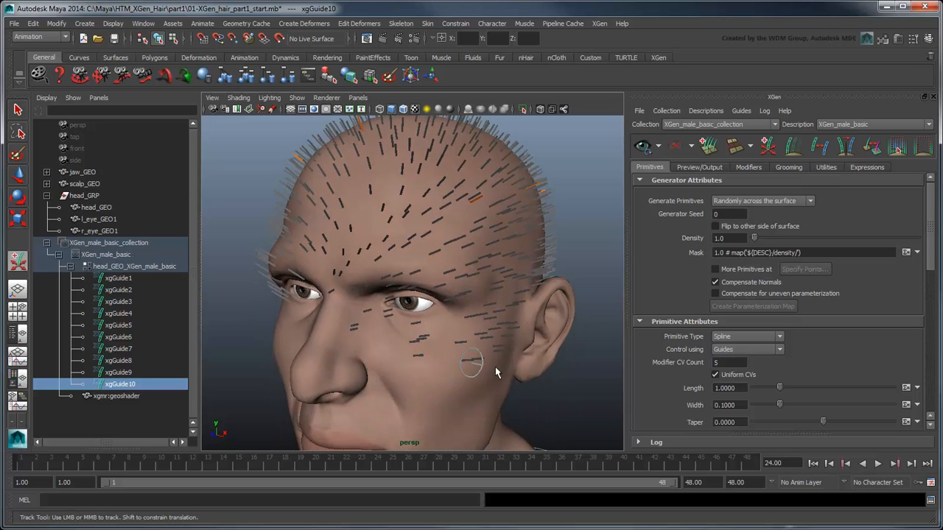
alt+drag(473, 377, 442, 376)
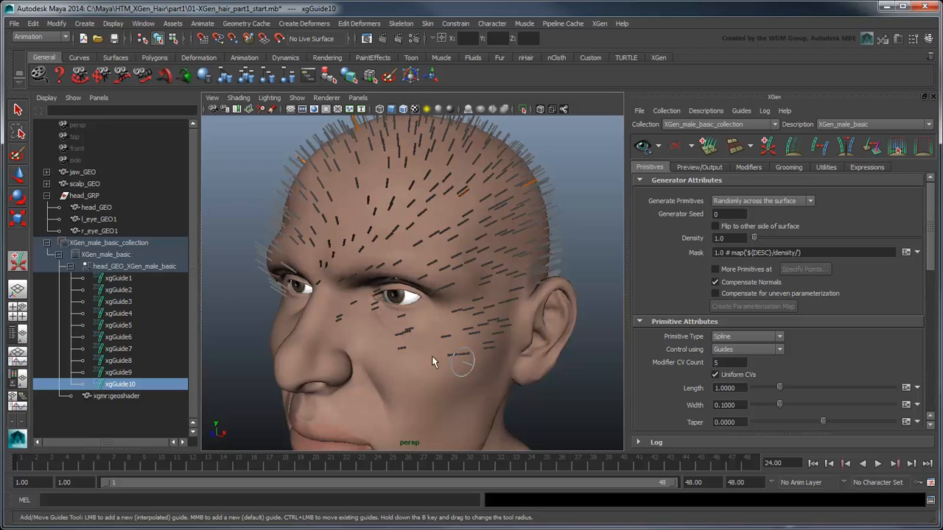
Step: Delete XGen_male_basic_collection and make the Outliner list all scene nodes, including non-DAG ones
click(145, 247)
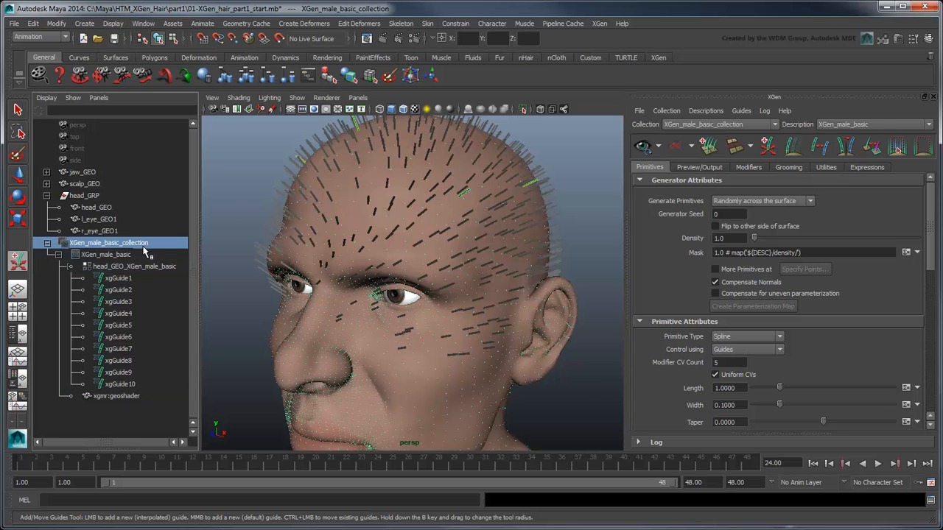
key(Delete)
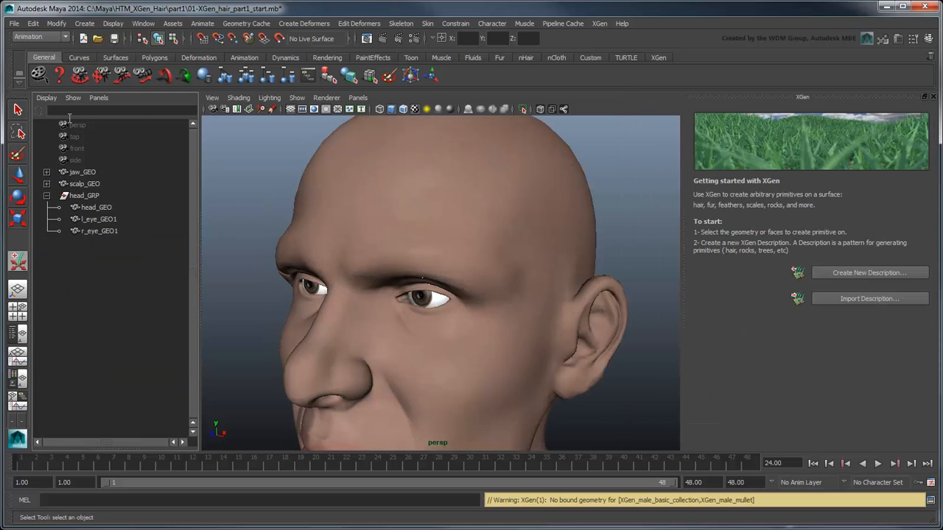
click(53, 101)
click(63, 120)
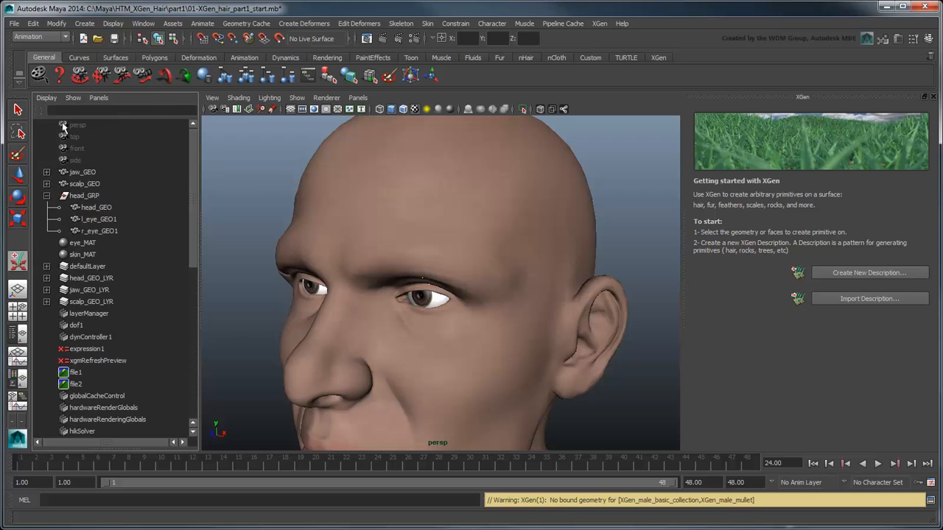
Step: Delete the leftover expression1 and xgmRefreshPreview nodes from the scene
drag(195, 227, 194, 303)
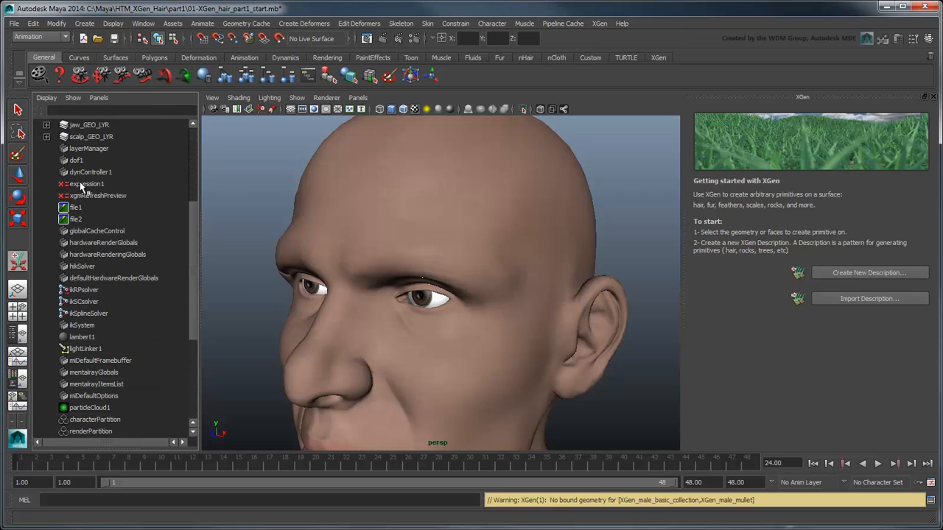
click(81, 187)
shift+click(135, 198)
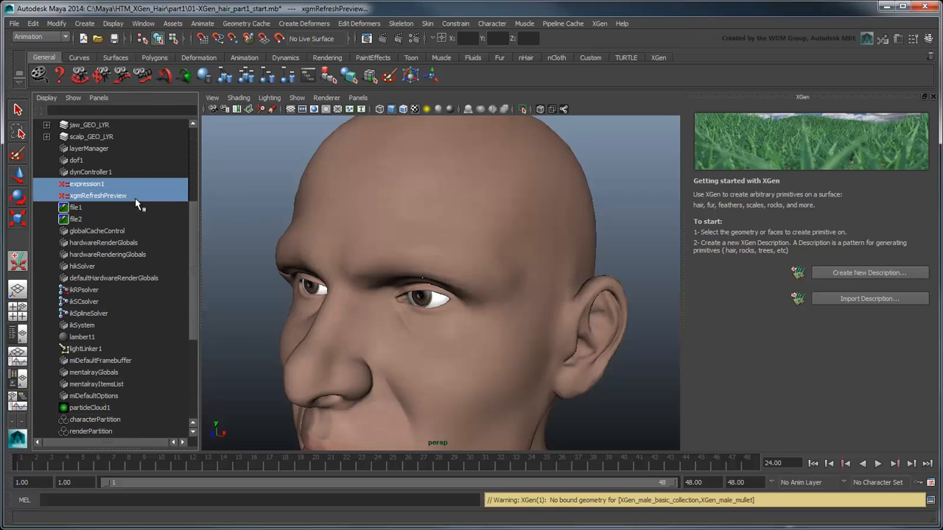
key(Delete)
Step: Delete the leftover xgen_hair_phong, xgmr:xgen_geo1 and xgen_hair_phen nodes from the scene
click(119, 266)
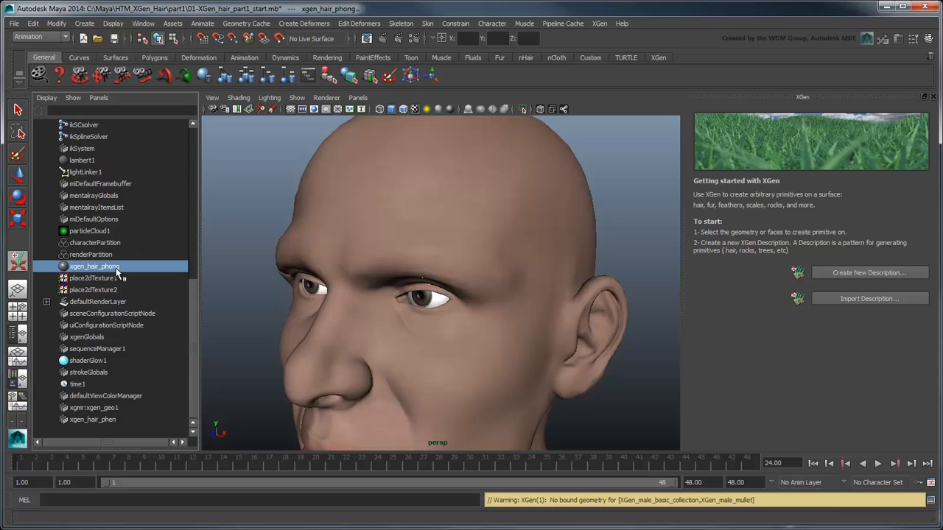
ctrl+click(110, 408)
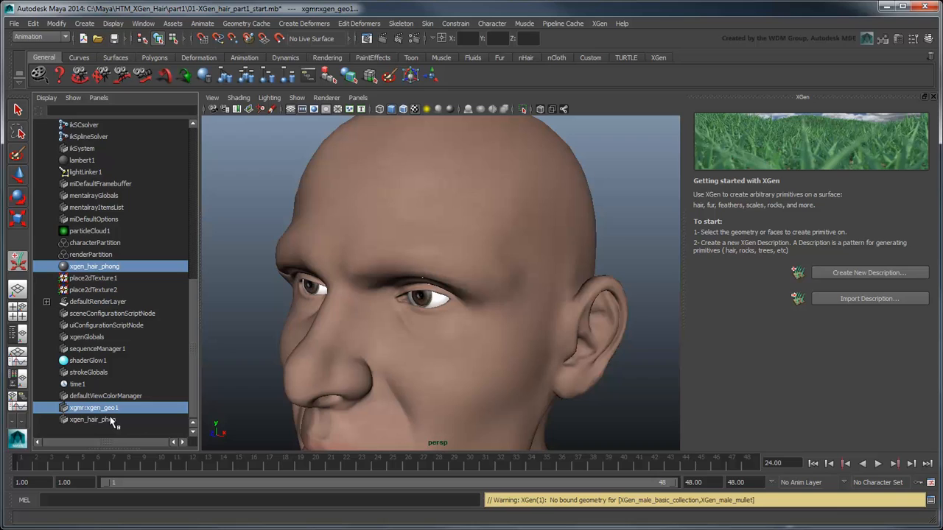
ctrl+click(109, 420)
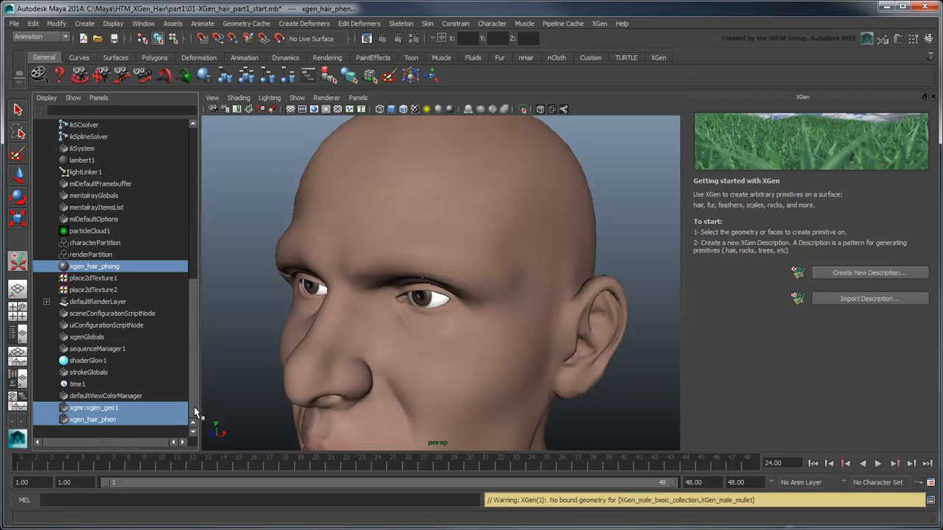
key(Delete)
scroll(197, 415, up, 10)
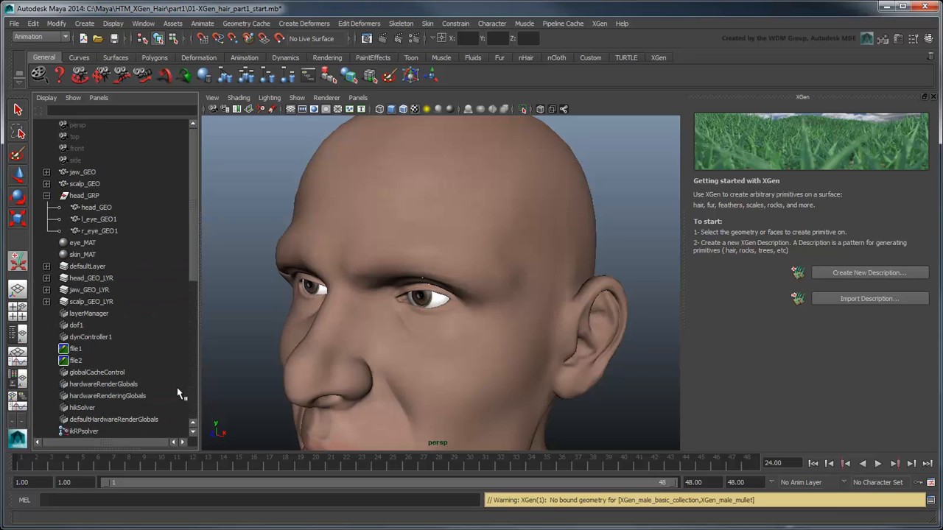
Step: Limit the Outliner to DAG objects again and make the scalp_GEO_LYR display layer visible
click(47, 97)
click(56, 116)
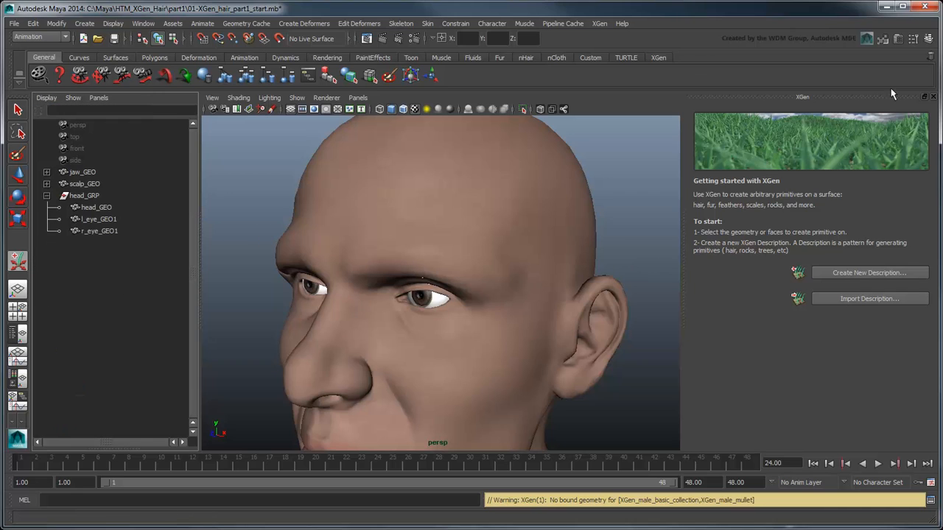
click(933, 41)
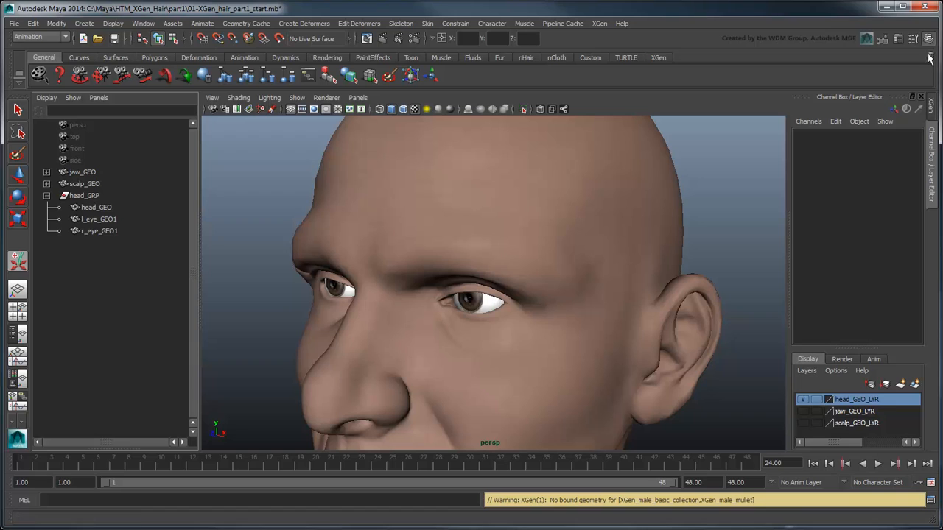
click(803, 423)
scroll(653, 325, down, 3)
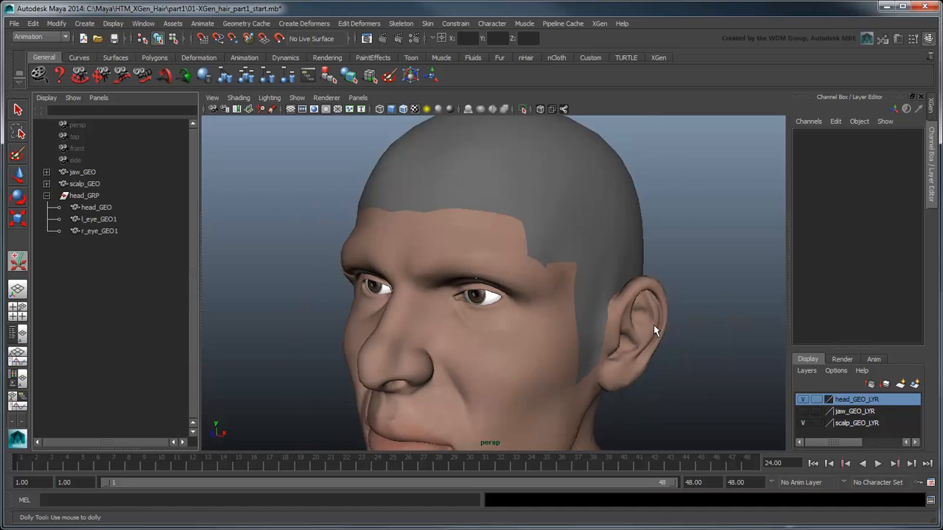
alt+middle_drag(695, 276, 697, 301)
key(q)
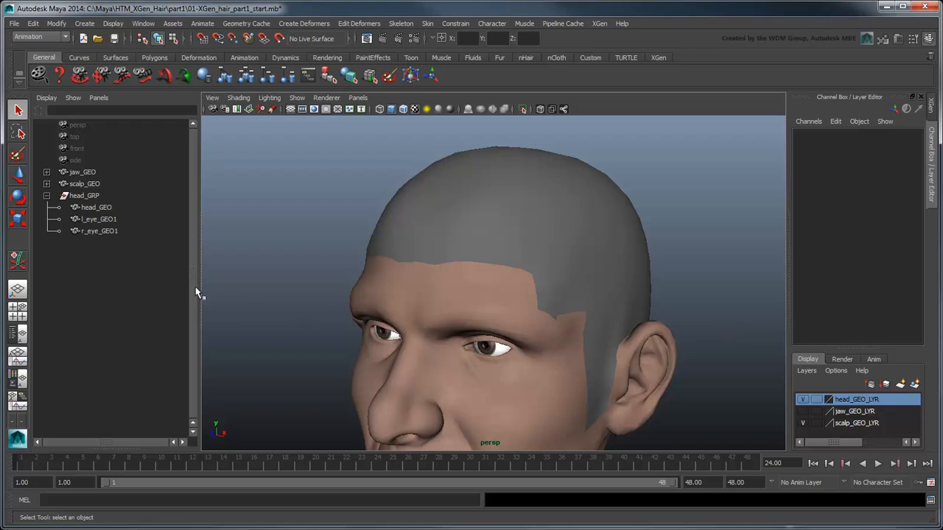
Step: Start a new XGen description on scalp_GEO named XGen_male_basic, in a new collection named XGen_male_basic_collection
click(47, 184)
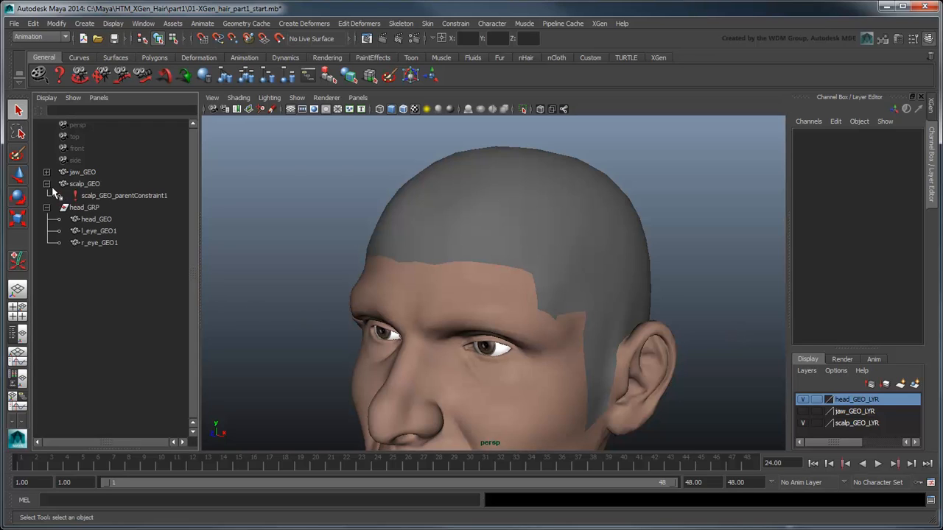
click(48, 185)
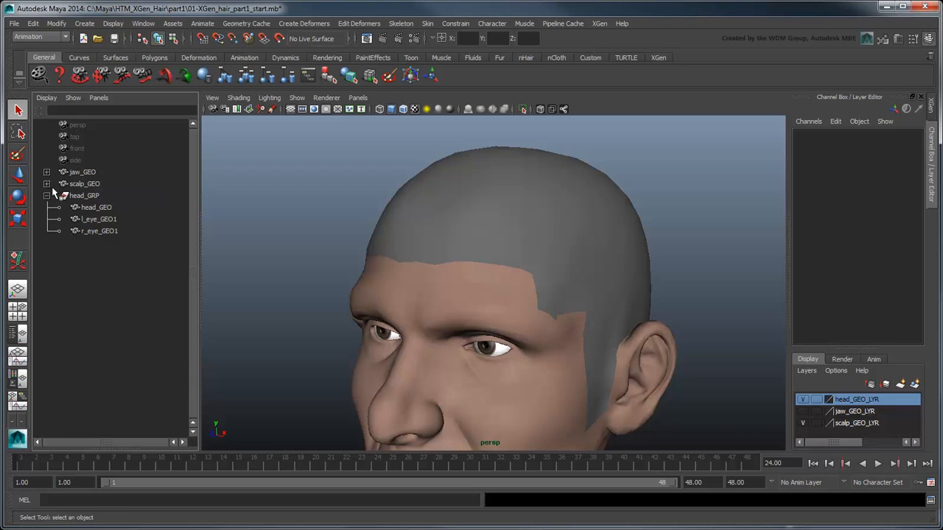
click(614, 273)
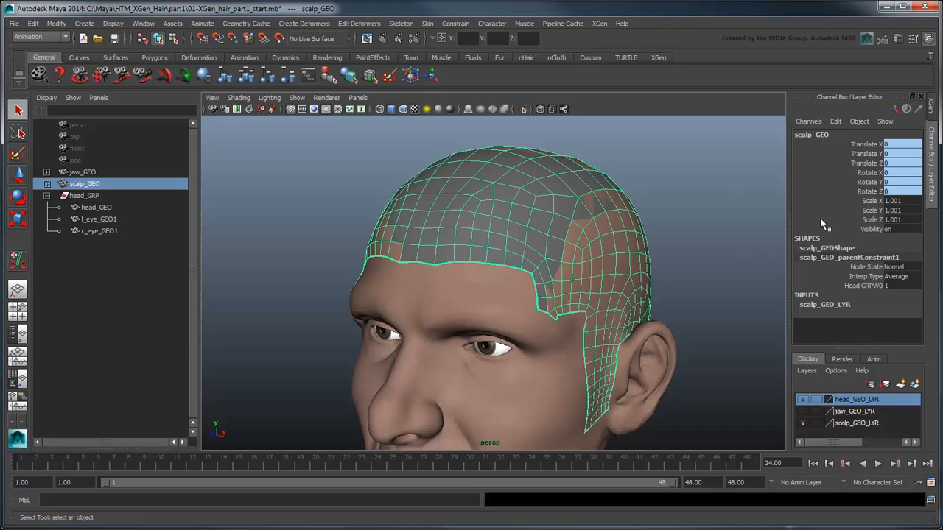
click(842, 273)
text(X)
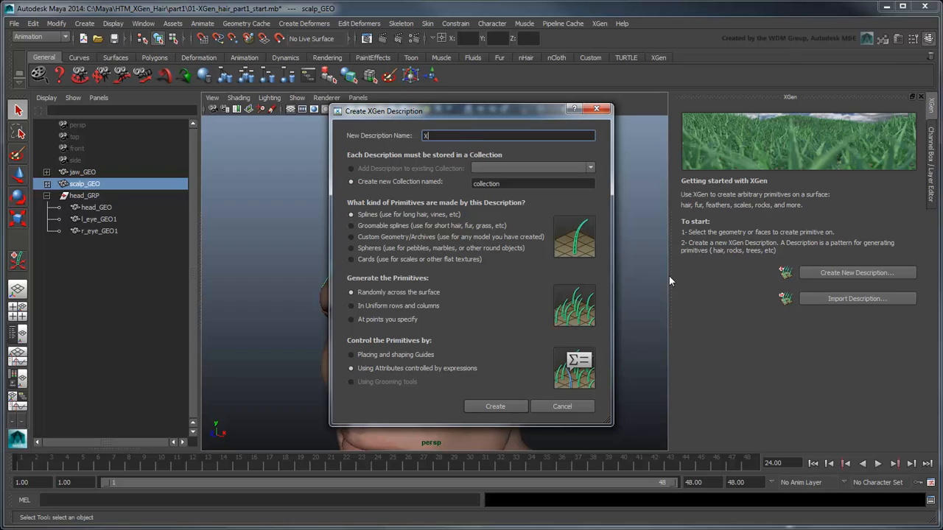
text(Gen_male_basic)
key(Tab)
key(Tab)
text(XGen_male_)
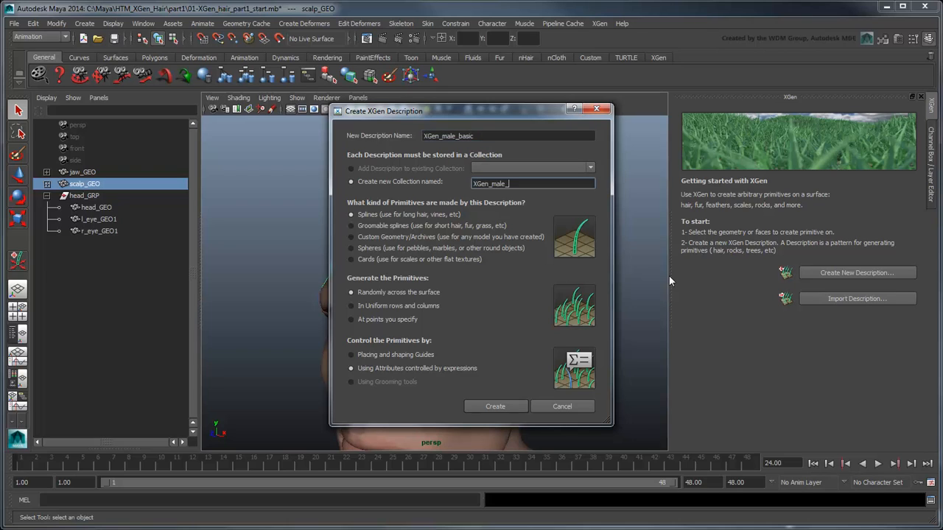
text(basic_collection)
Step: Have the primitives controlled by placing and shaping guides, and create the description, overwriting the existing XGen_male_basic_collection on disk
click(395, 354)
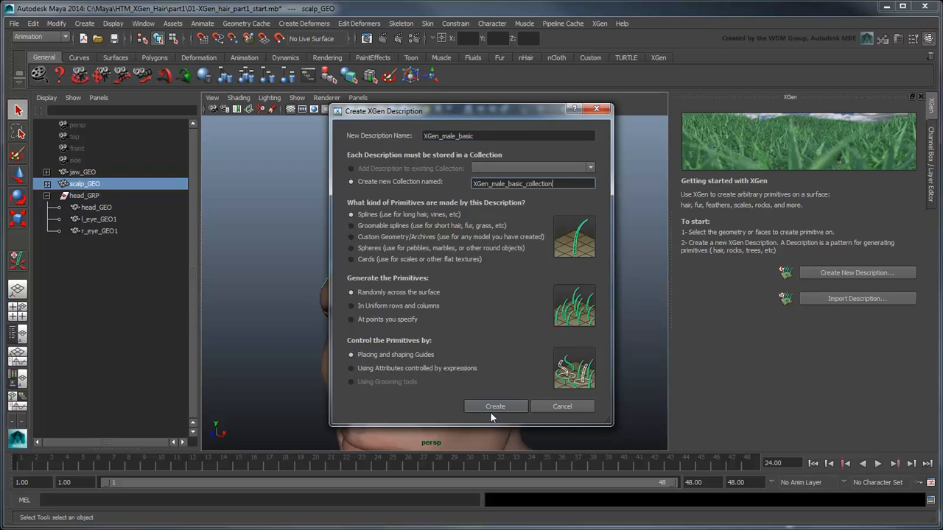
click(495, 407)
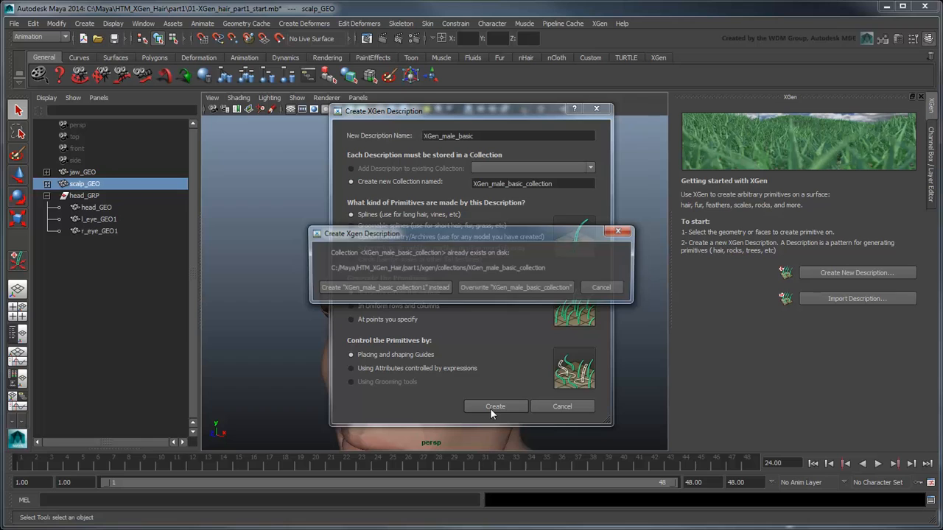
click(491, 288)
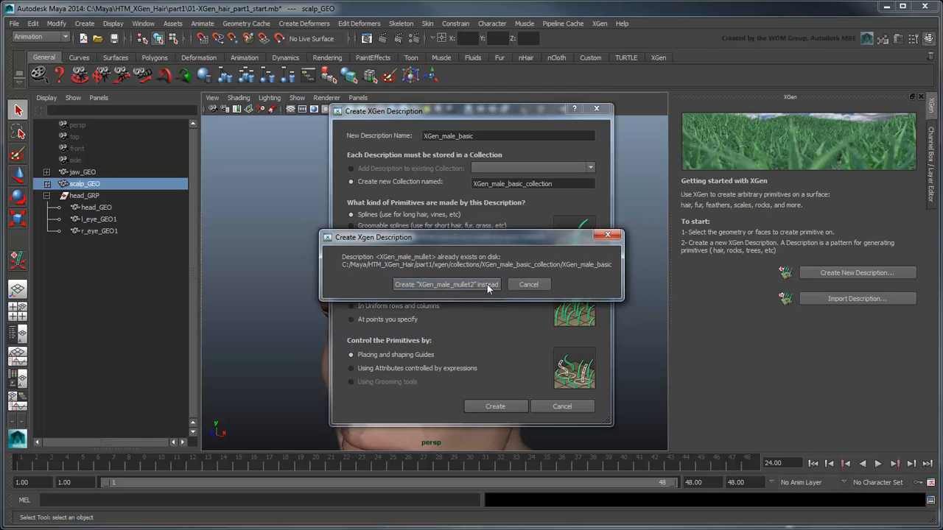
click(488, 285)
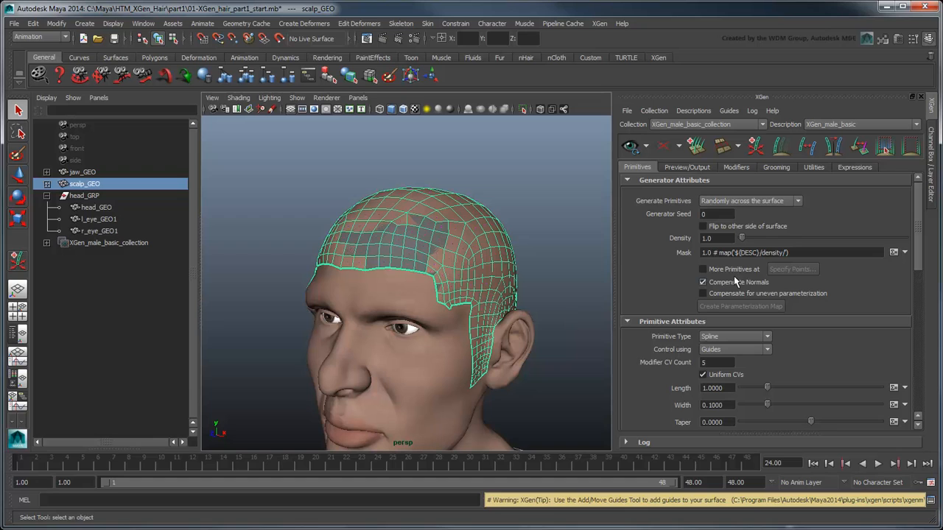
Step: Set the scalp_GEO_LYR and head_GEO_LYR display layers to reference mode and return to the XGen settings
click(936, 169)
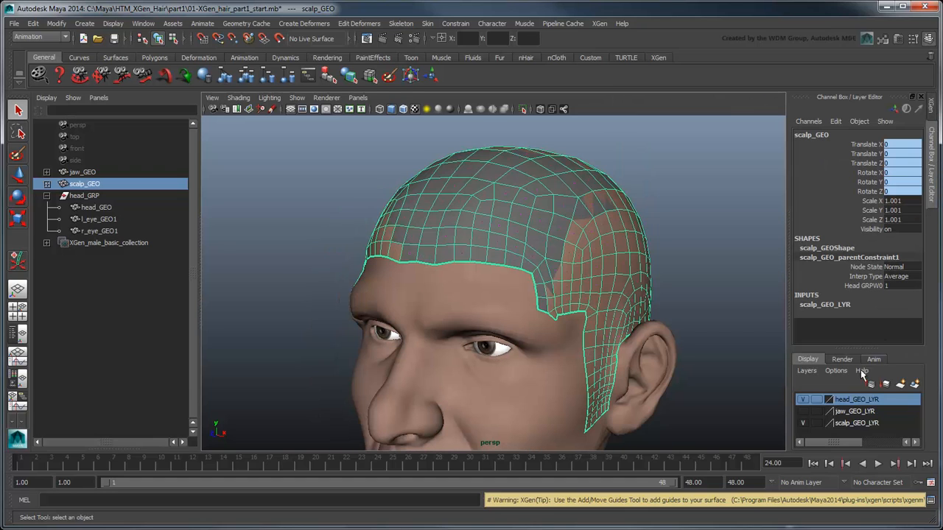
click(815, 423)
click(815, 423)
click(816, 400)
click(817, 399)
click(934, 109)
Step: Place guides around the whole scalp and preview the XGen primitives they generate
alt+drag(521, 276, 463, 230)
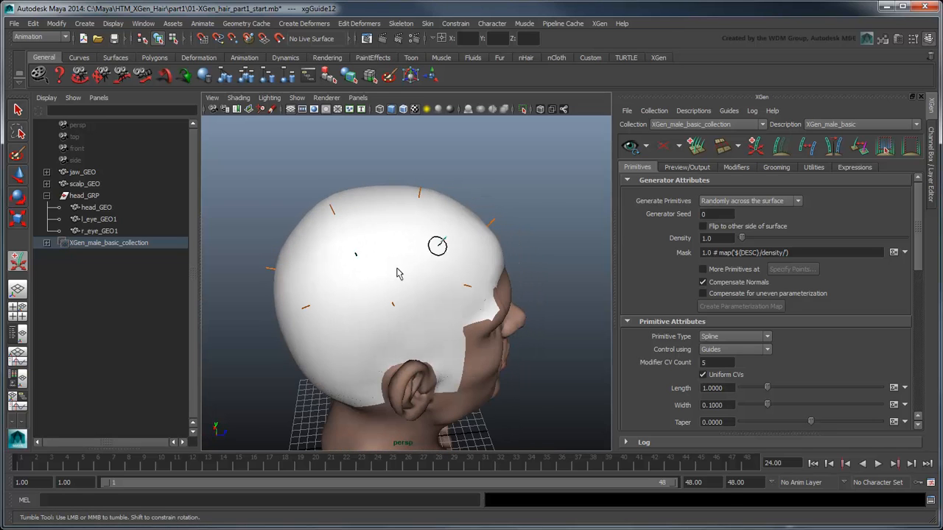
alt+drag(401, 272, 392, 263)
alt+drag(404, 309, 560, 294)
click(630, 147)
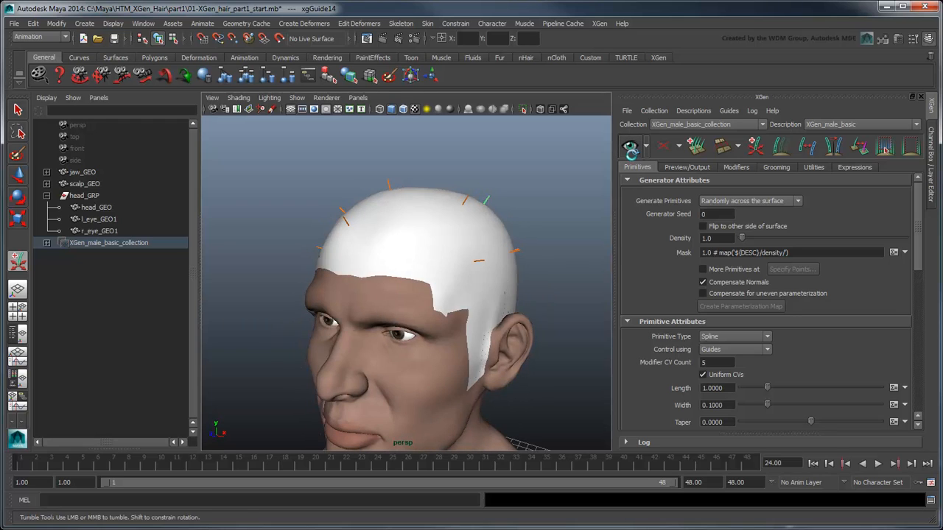
alt+right_drag(532, 280, 560, 307)
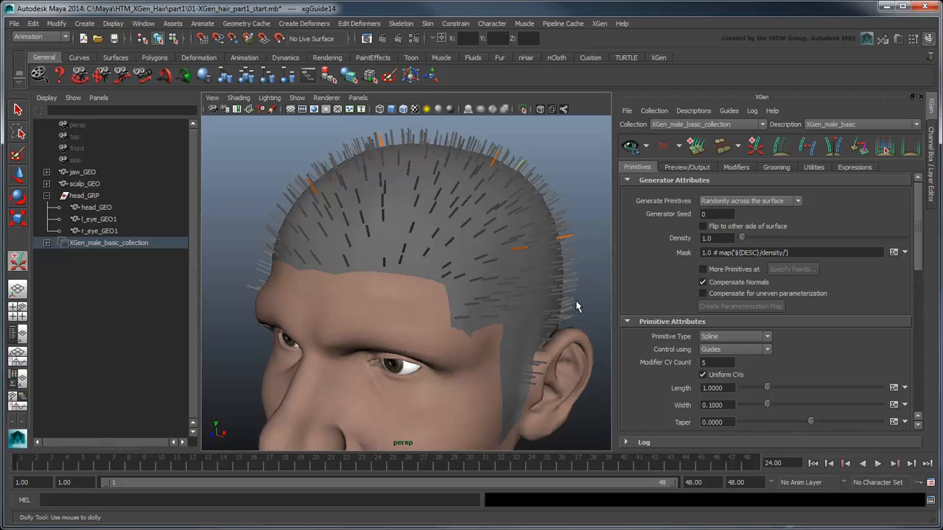
Step: Set the primitive density to 30, examine the hair coverage on the scalp, and clear the preview
double_click(726, 239)
text(30)
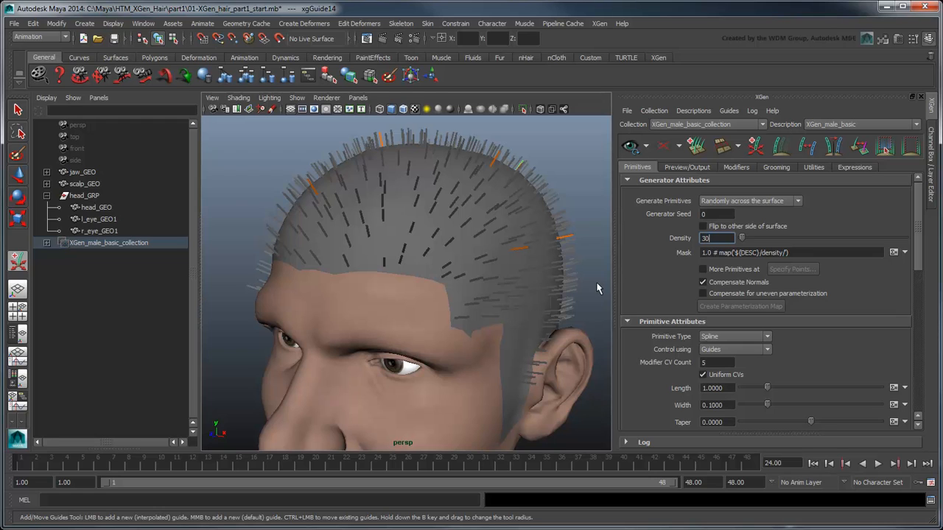
key(Return)
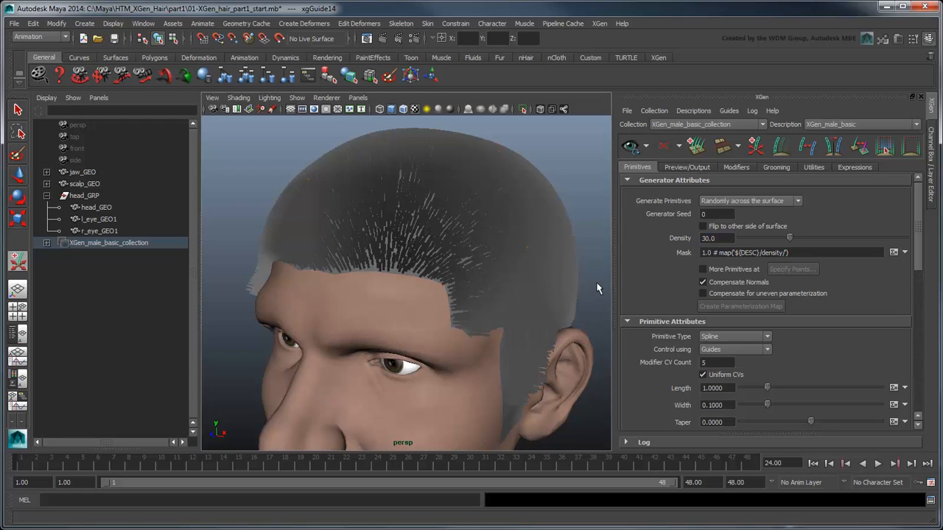
alt+drag(598, 288, 497, 326)
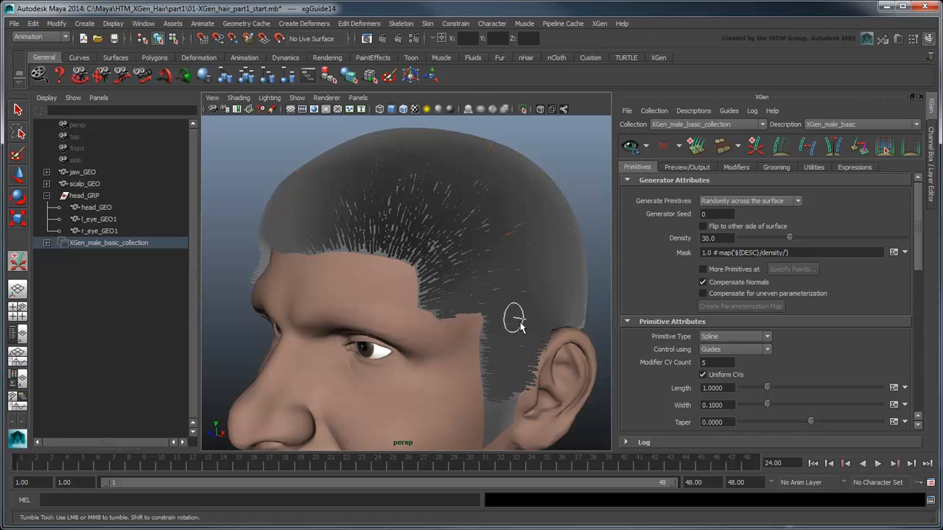
click(663, 149)
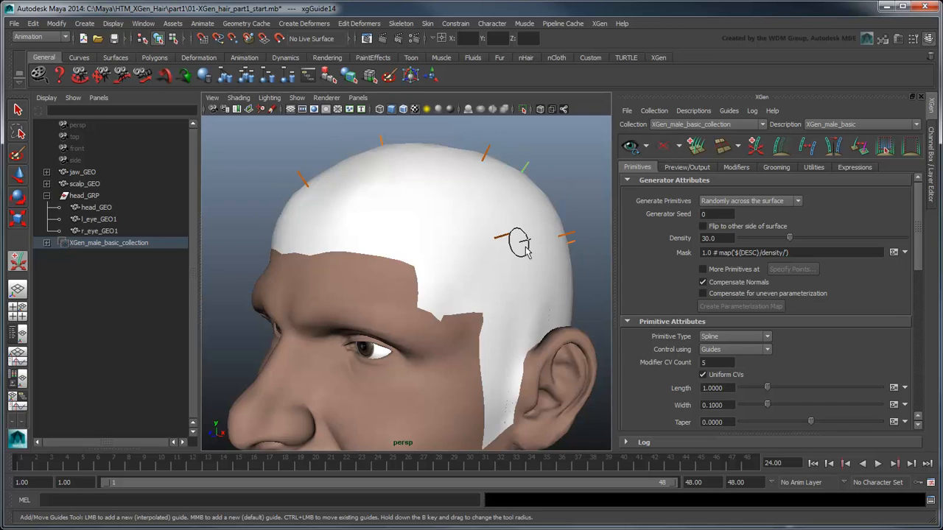
Step: Put the guide on the side of the head above the ear into Guide Control Points mode
scroll(442, 317, up, 2)
key(q)
click(449, 291)
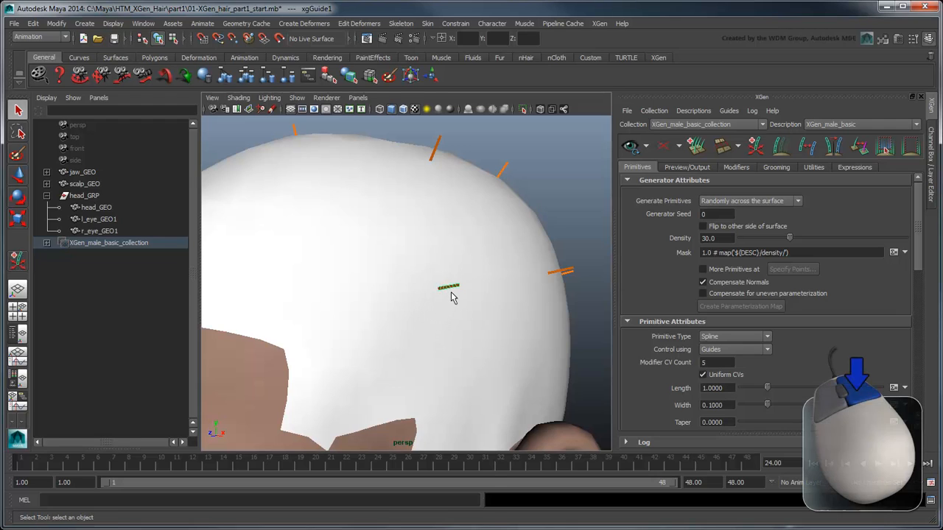
right_click(451, 296)
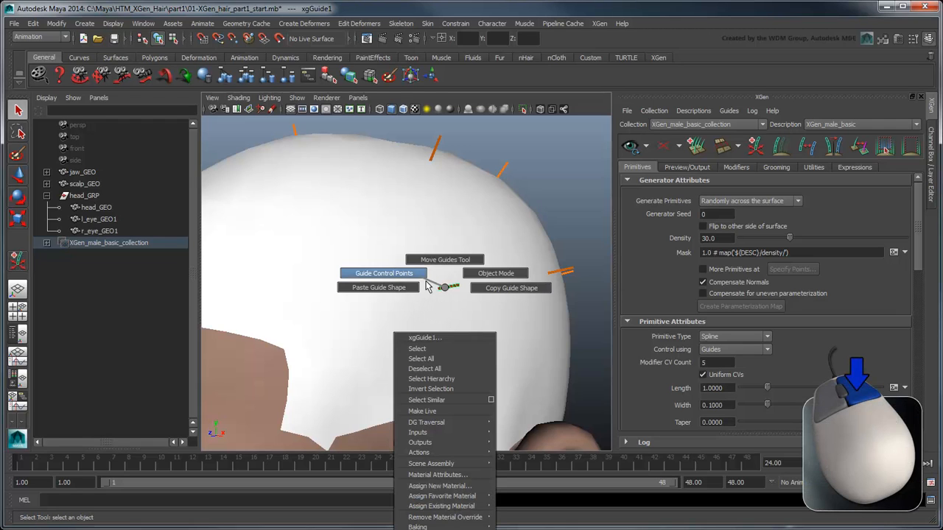
right_drag(428, 286, 430, 285)
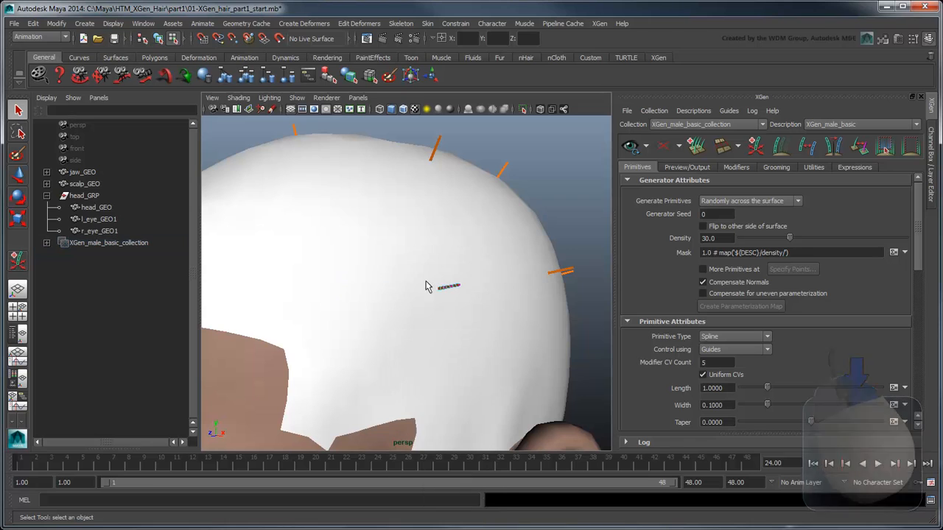
Step: Move the side guide's outer control points down beside the ear so the guide hangs along the head
alt+drag(479, 337, 519, 332)
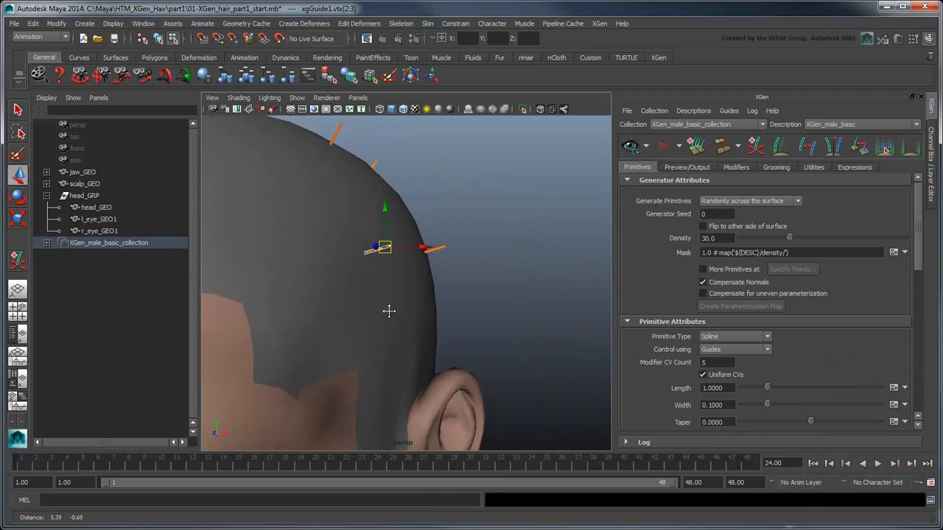
alt+drag(387, 312, 424, 306)
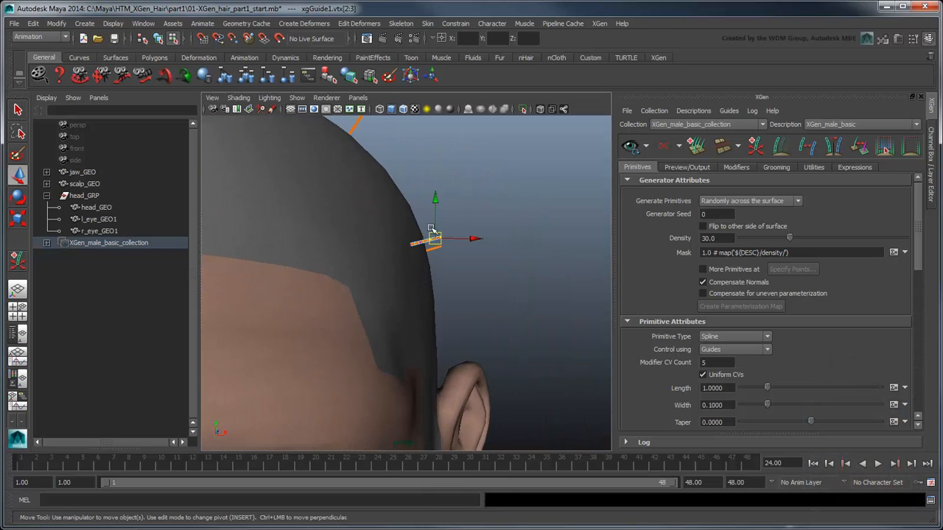
drag(434, 229, 477, 433)
scroll(478, 433, down, 3)
alt+middle_drag(478, 433, 484, 352)
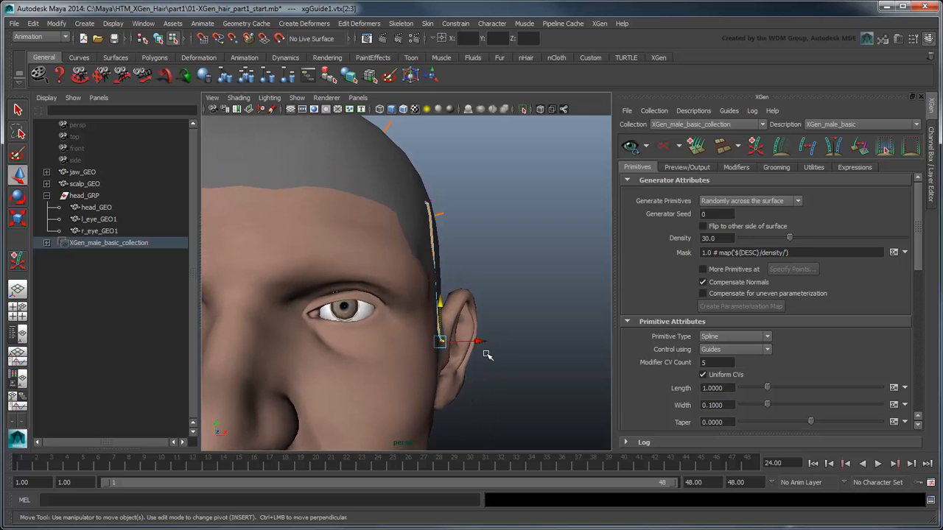
Step: Adjust the side guide's root, middle and tip control points individually so it curves out and clears the head surface
click(490, 378)
click(454, 346)
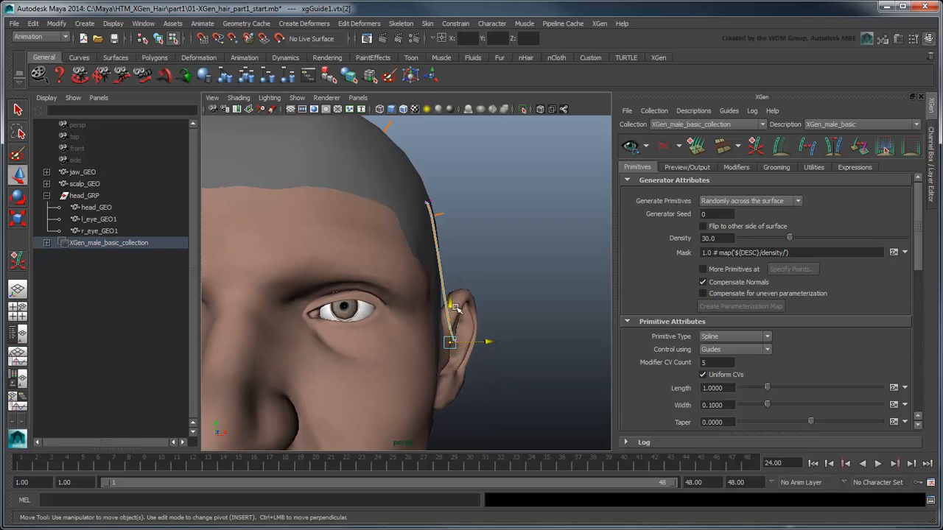
click(449, 290)
drag(456, 308, 482, 297)
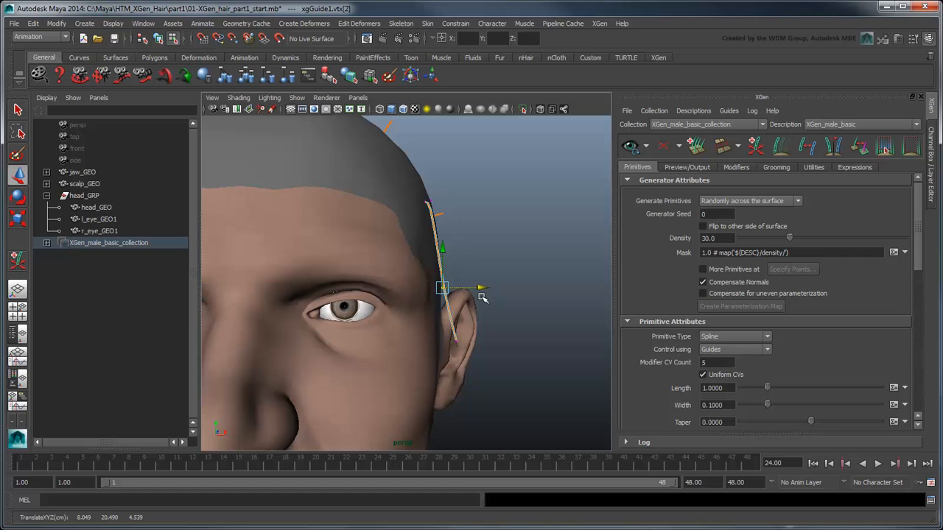
click(438, 207)
drag(438, 207, 454, 202)
click(456, 341)
drag(459, 303, 467, 339)
click(518, 297)
alt+drag(518, 297, 462, 314)
alt+middle_drag(464, 314, 538, 320)
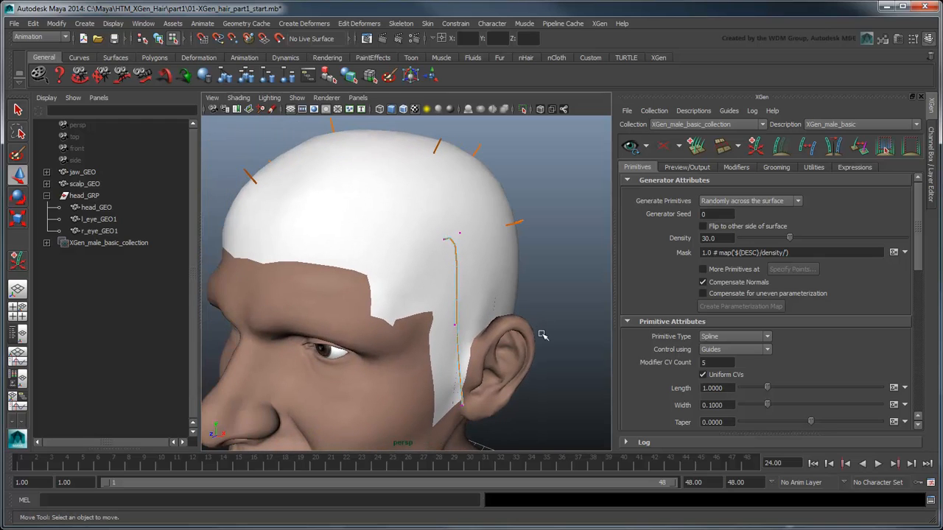
Step: Preview the hair with the reshaped side guide, examine it from the side, and clear the preview
click(631, 146)
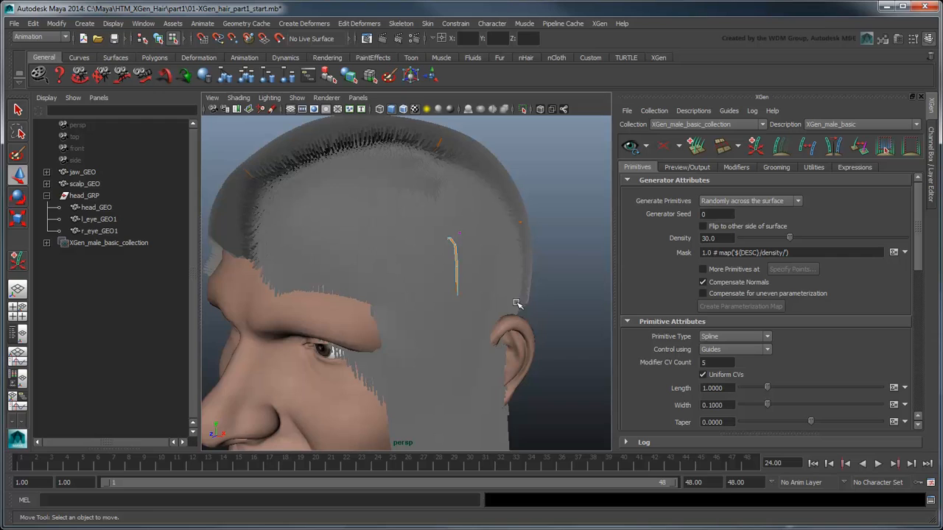
alt+drag(514, 308, 460, 293)
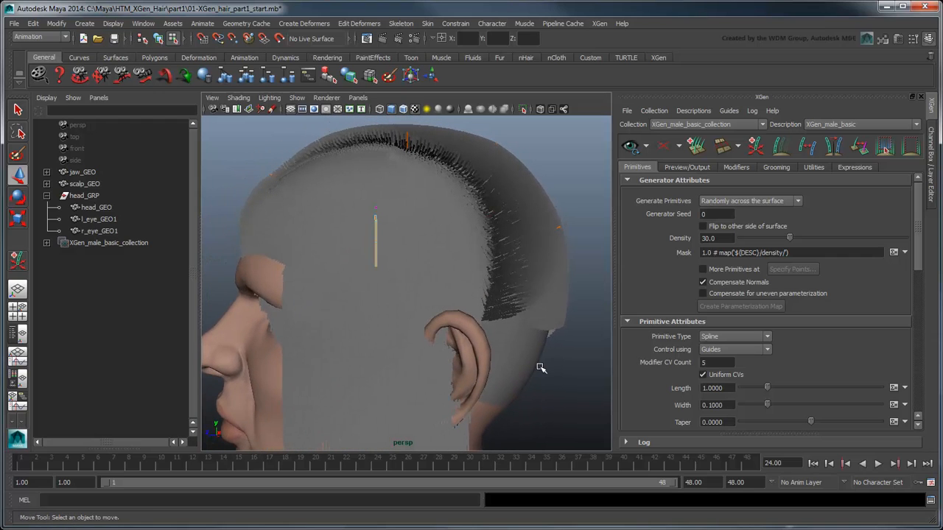
click(665, 146)
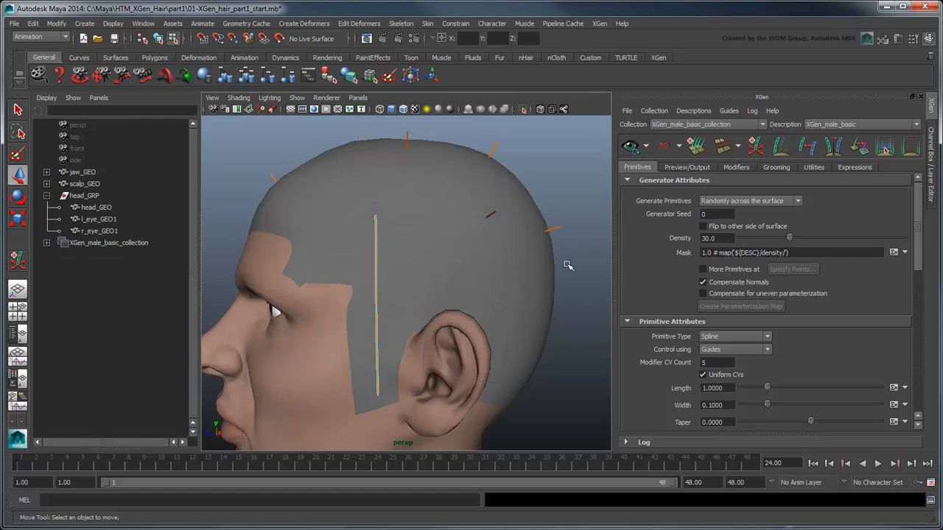
Step: Pull the outer control points of the guide above and behind the ear down along the head, and offset them outward
click(496, 216)
alt+middle_drag(545, 218, 404, 244)
alt+drag(404, 244, 438, 263)
drag(431, 230, 466, 437)
drag(397, 239, 427, 249)
Step: Lower two control points of the guide behind the ear individually so the guide hangs closer along the back of the head
scroll(506, 298, down, 4)
alt+middle_drag(506, 299, 522, 255)
alt+drag(522, 256, 337, 266)
click(318, 263)
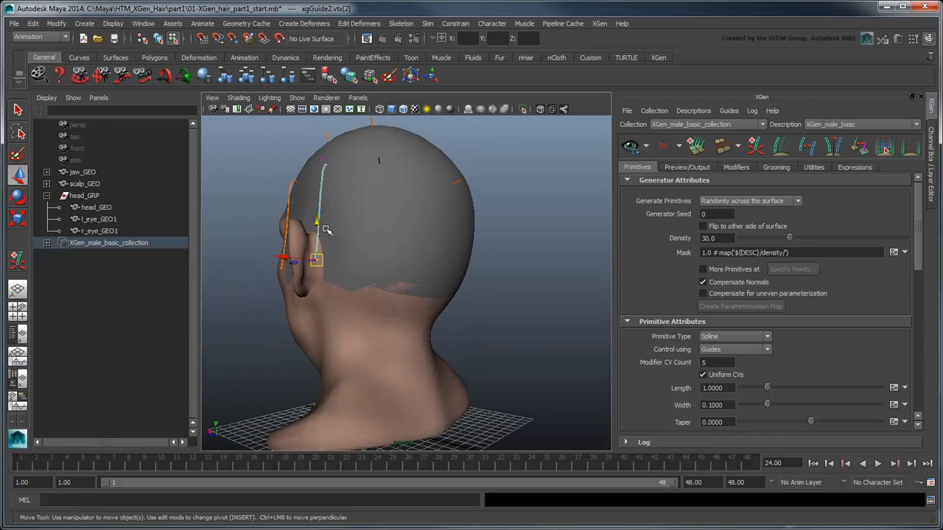
drag(323, 225, 325, 247)
click(318, 212)
click(317, 257)
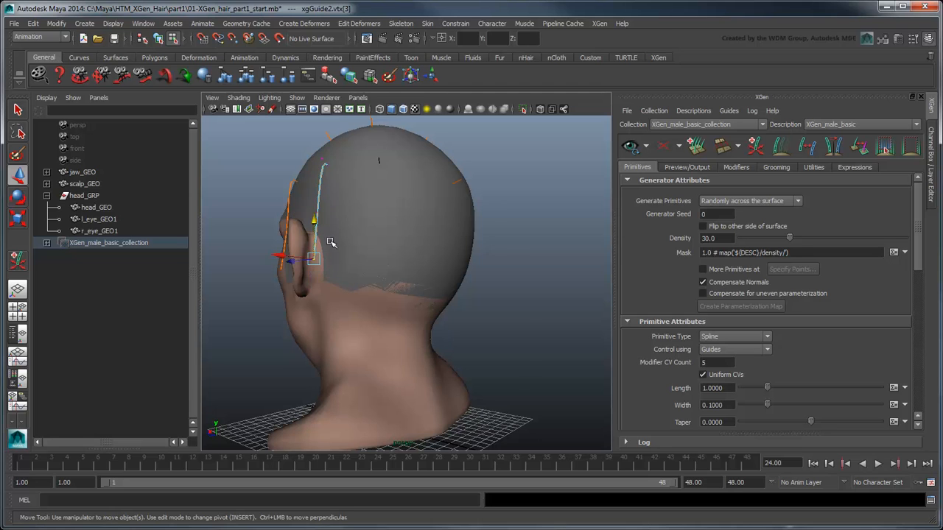
drag(323, 227, 322, 250)
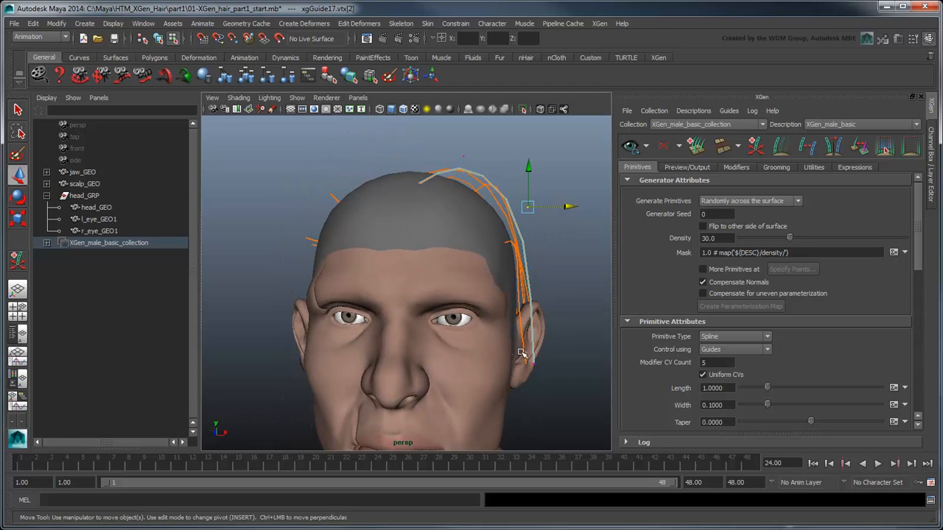
Step: Move the tip control point of the front top guide inward toward the ear, and return from vertex editing to object selection
click(534, 363)
drag(580, 369, 538, 366)
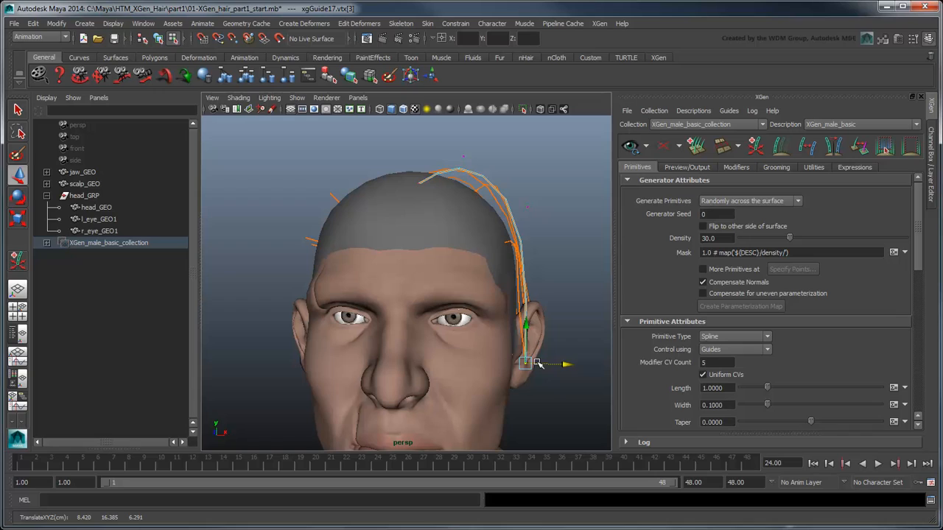
click(524, 310)
right_drag(524, 310, 570, 291)
alt+drag(540, 263, 543, 274)
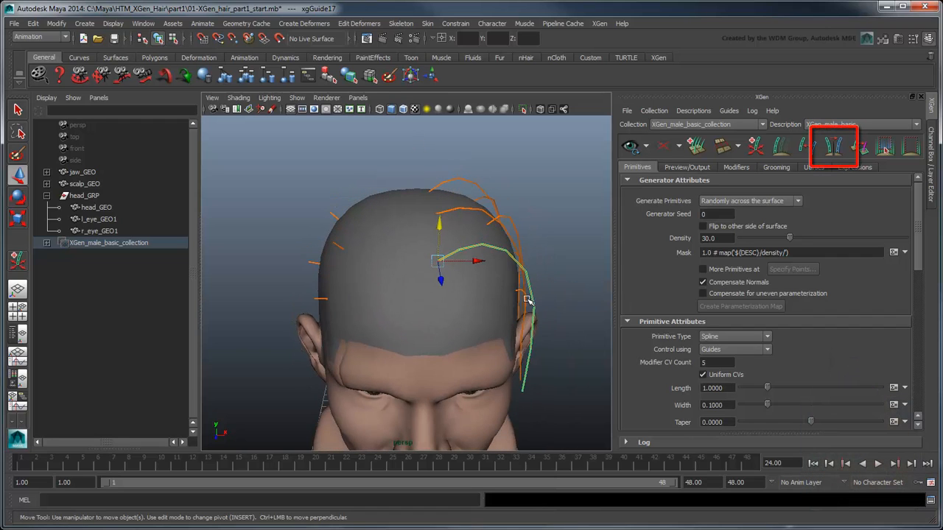
Step: Mirror the shaped front guide and the top guide behind it to the opposite side of the head
click(835, 150)
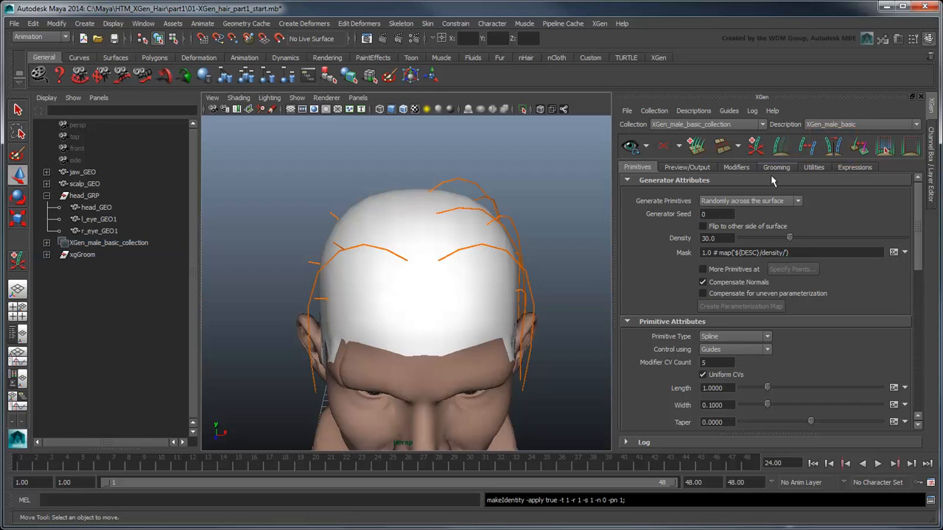
click(478, 214)
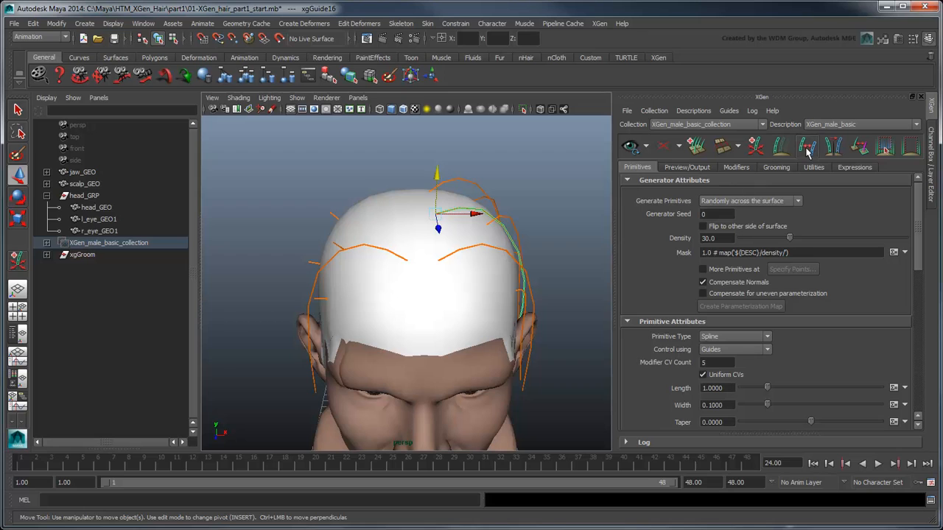
click(836, 152)
Step: Select the remaining shaped guides along the crown, back and side of the head and mirror them together
click(464, 188)
alt+drag(458, 192, 457, 259)
key(q)
shift+click(524, 290)
shift+click(516, 317)
shift+click(493, 336)
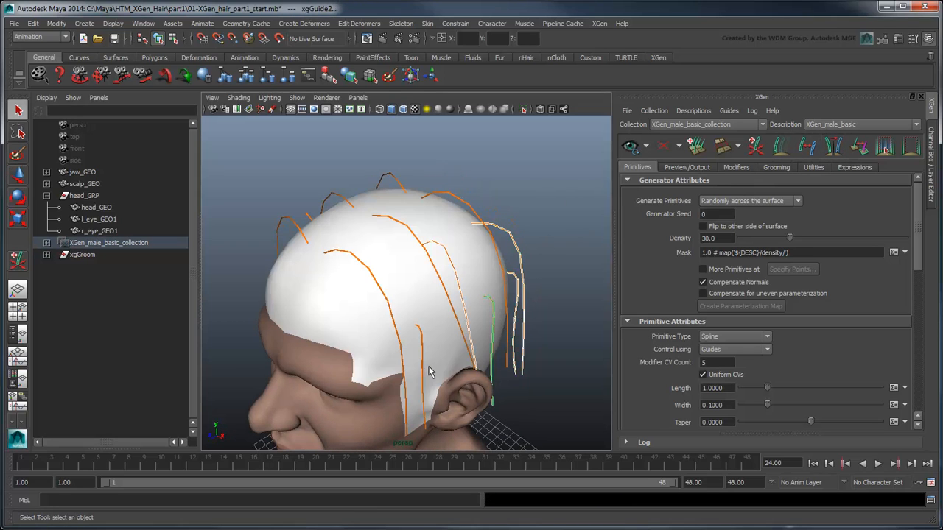
shift+click(425, 368)
click(836, 152)
Step: Delete the short unshaped guides remaining on the mirrored side of the head
alt+drag(299, 290, 477, 266)
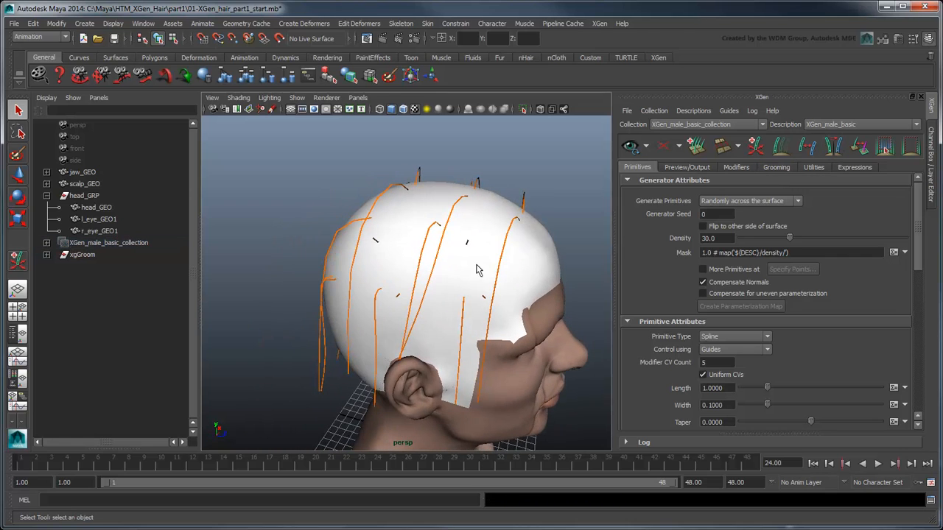
scroll(566, 310, up, 4)
alt+drag(556, 311, 515, 304)
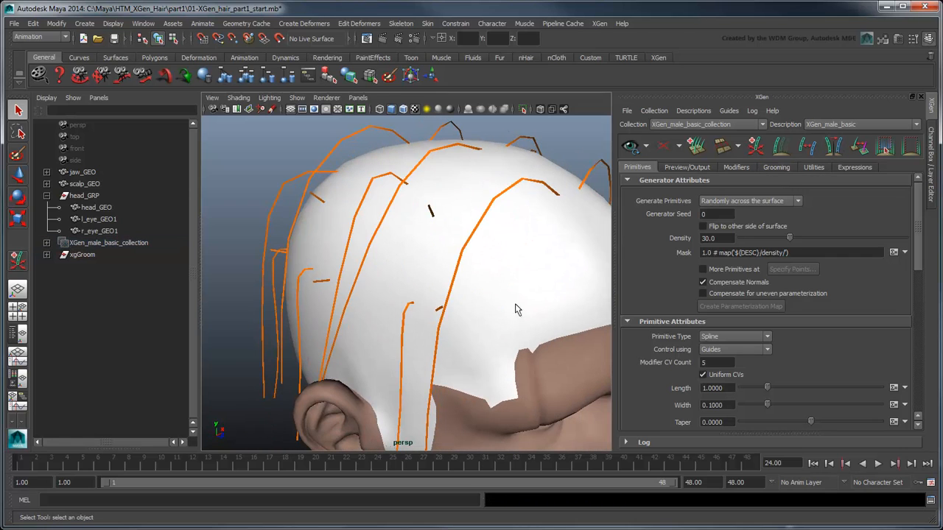
click(439, 221)
click(441, 313)
click(324, 284)
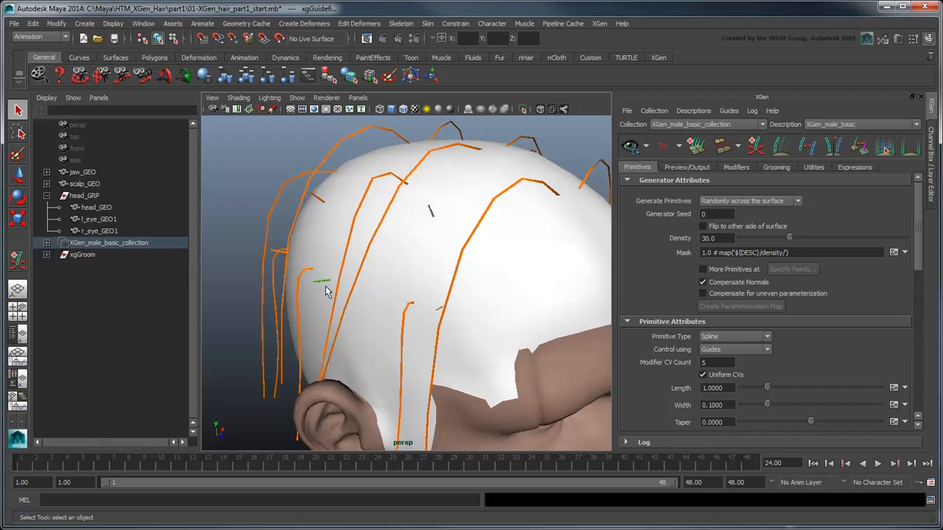
click(278, 254)
click(279, 259)
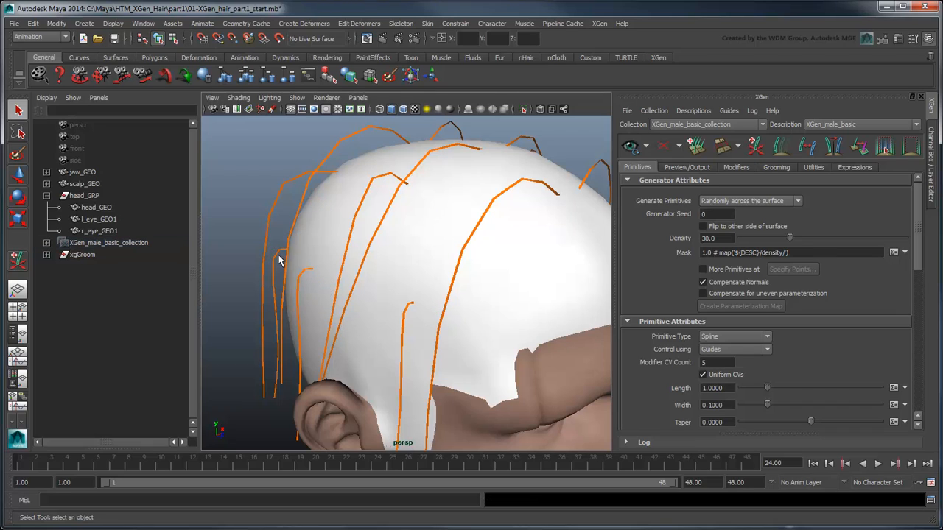
Step: Preview the hair generated from the mirrored guides and examine it from the front
scroll(376, 308, down, 5)
alt+drag(450, 338, 386, 308)
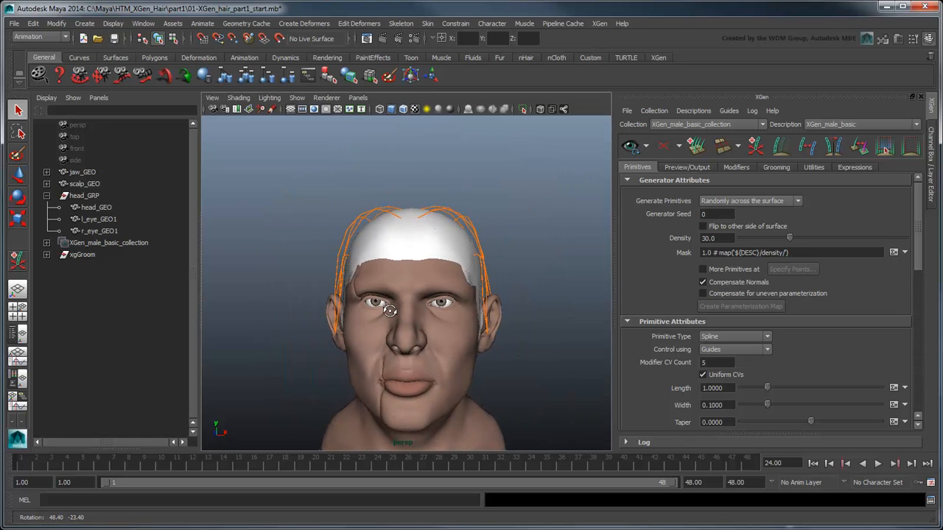
click(634, 155)
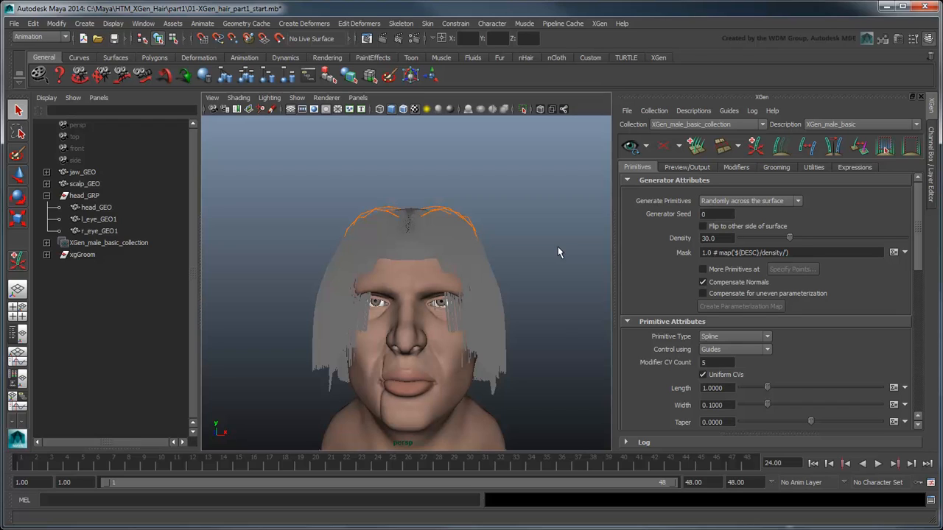
scroll(541, 254, up, 3)
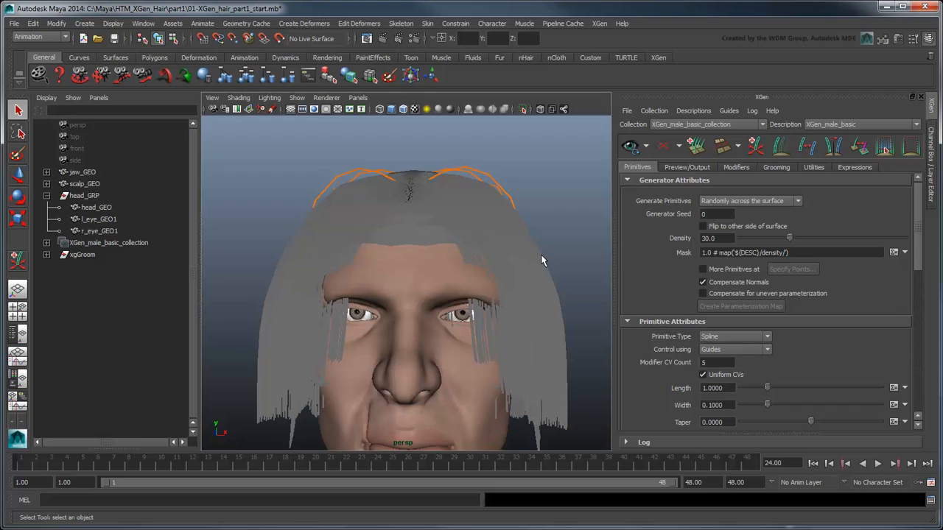
Step: Set the spline primitives' modifier CV count to 20 and examine the curvature of the previewed hair
double_click(719, 362)
text(20)
key(Return)
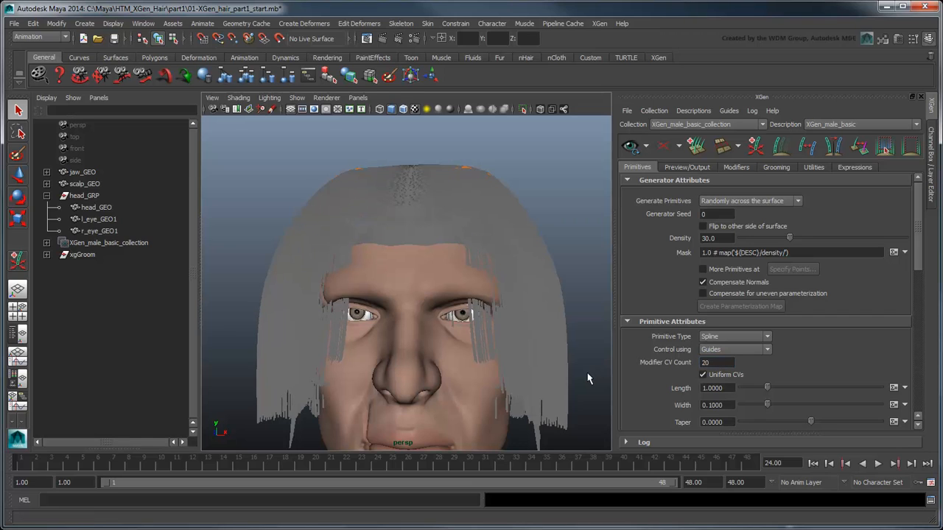
alt+drag(584, 363, 550, 301)
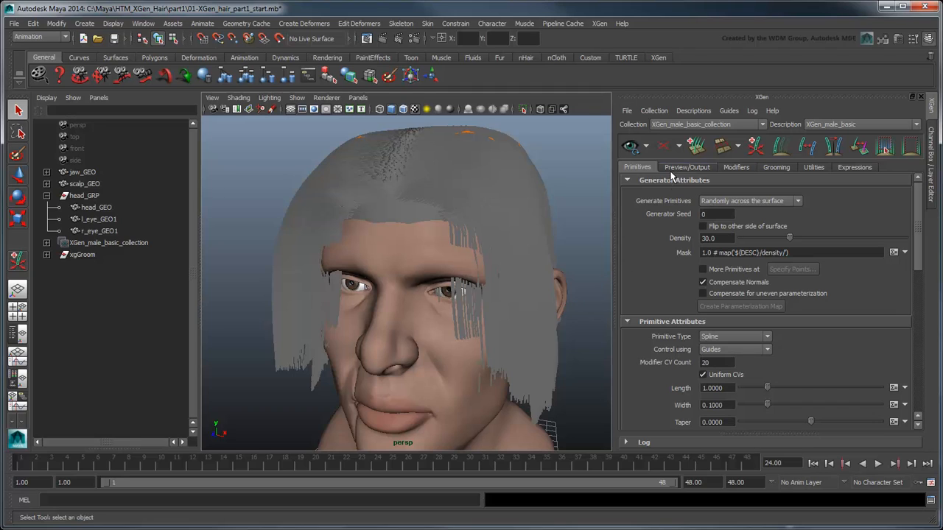
Step: Clear the hair preview and create a white mask map named hairline_mask with a map resolution of 20
click(664, 146)
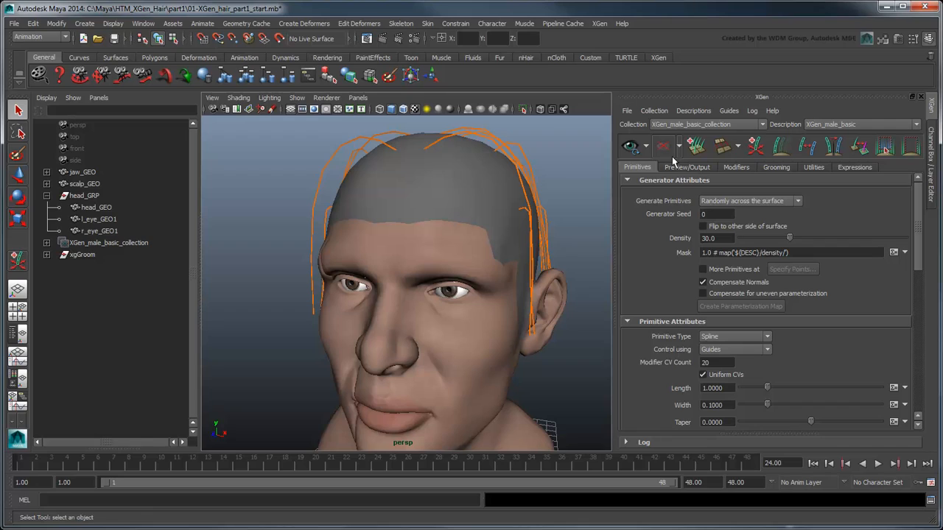
click(906, 253)
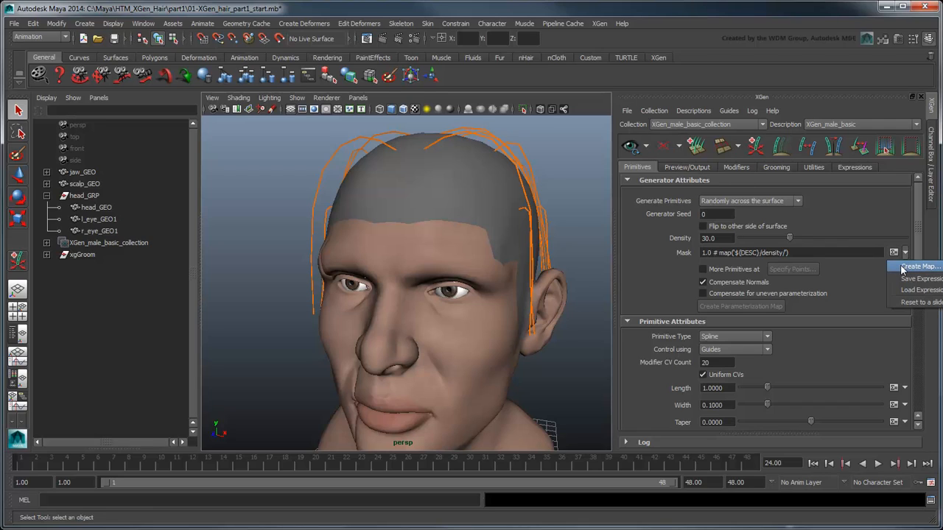
click(894, 268)
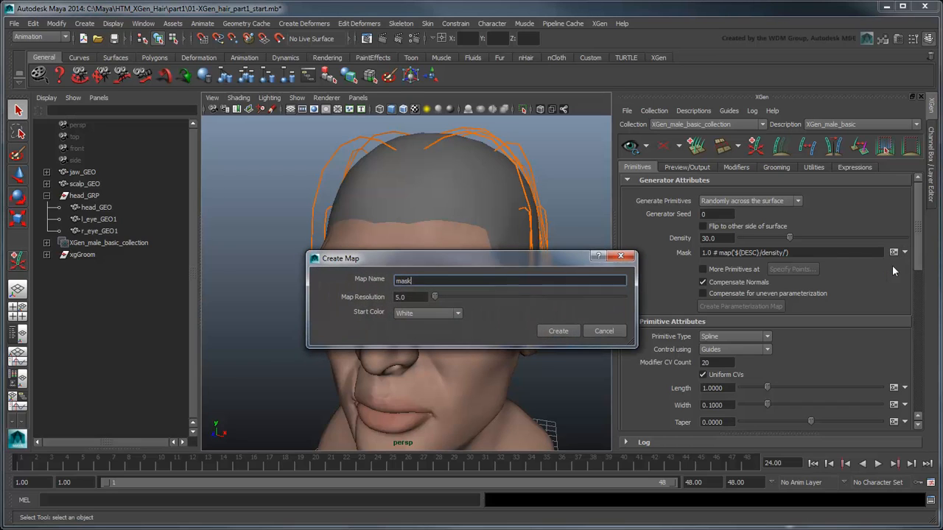
text(hairline_mask)
key(Tab)
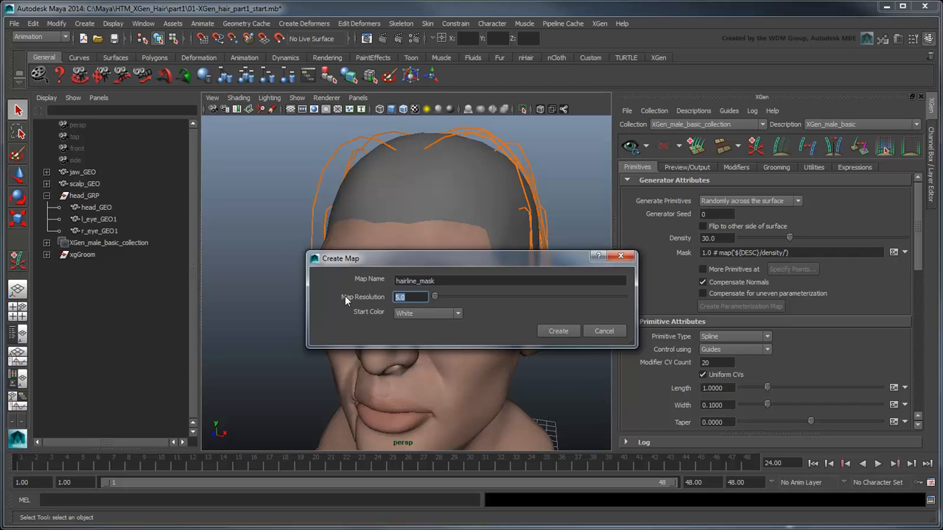
text(20)
click(558, 331)
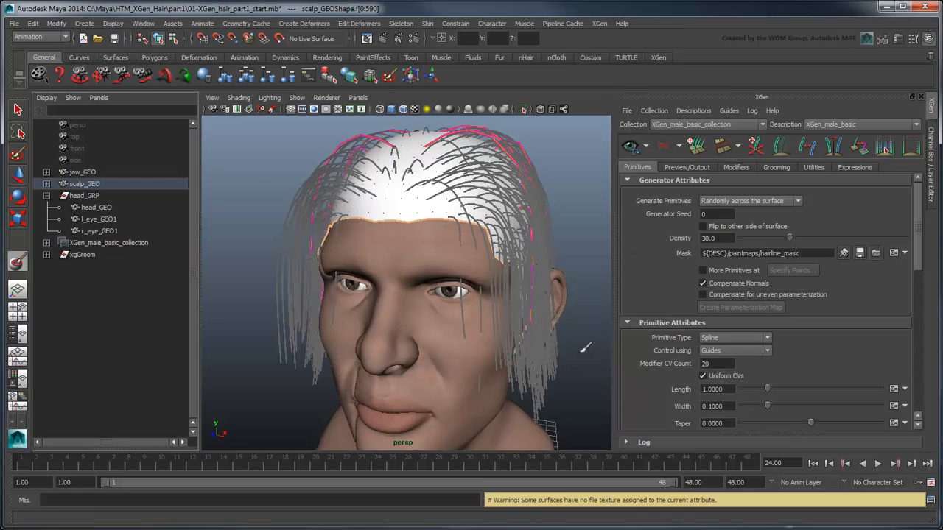
Step: Clear the hair preview and give the 3D Paint Tool a solid brush profile for painting the mask
click(665, 149)
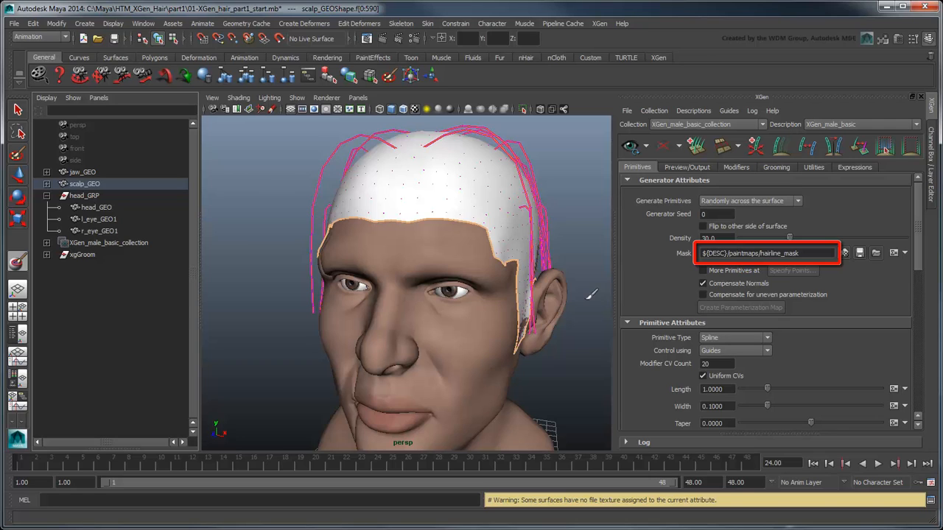
double_click(19, 264)
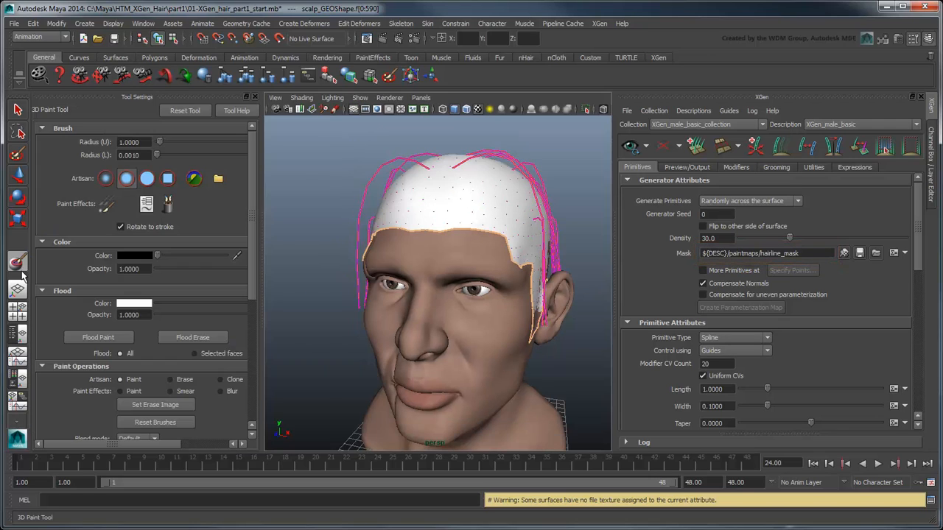
click(146, 181)
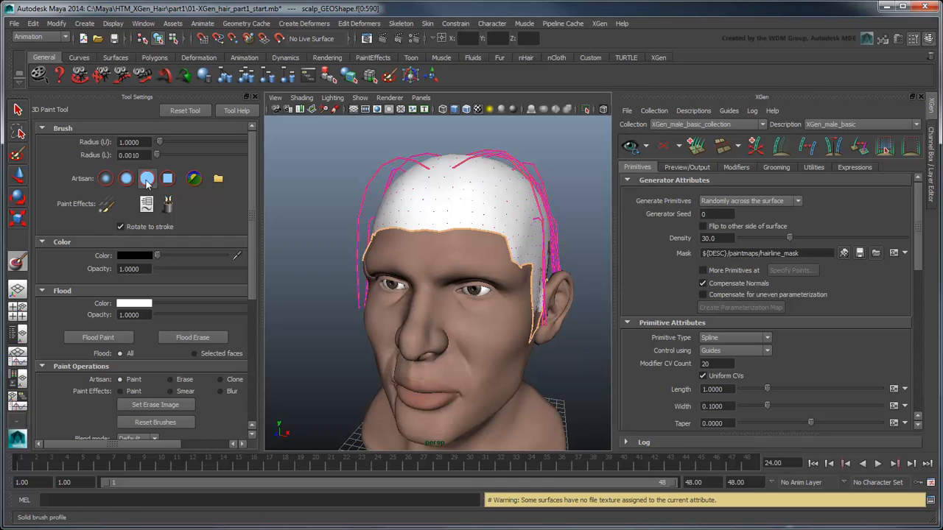
click(252, 98)
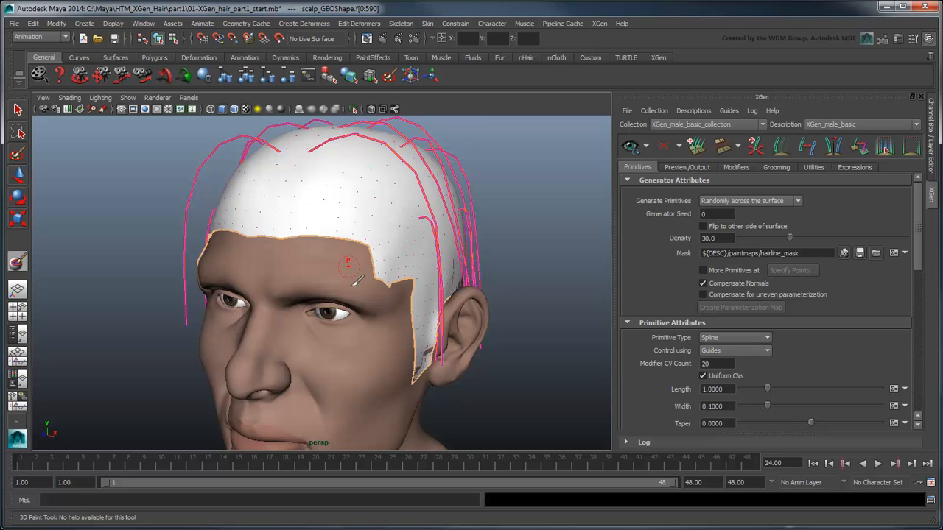
Step: Paint the scalp's front hairline and temples black on the mask, save the map, and clear the refreshed hair preview
alt+drag(358, 280, 392, 279)
mouse_move(445, 223)
mouse_down()
mouse_move(451, 266)
mouse_move(335, 215)
mouse_move(256, 219)
mouse_move(391, 214)
mouse_up()
mouse_move(390, 213)
mouse_down()
mouse_move(364, 221)
mouse_move(325, 273)
mouse_move(309, 376)
mouse_move(322, 295)
mouse_move(398, 215)
mouse_move(453, 199)
mouse_move(252, 179)
mouse_move(359, 221)
mouse_move(405, 274)
mouse_move(411, 368)
mouse_move(410, 277)
mouse_move(339, 199)
mouse_move(263, 196)
mouse_move(354, 200)
mouse_up()
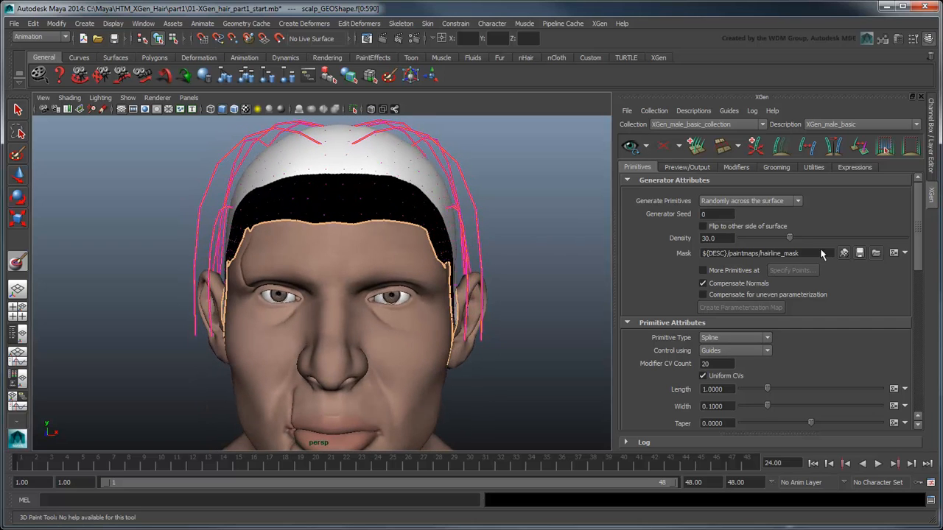
click(863, 255)
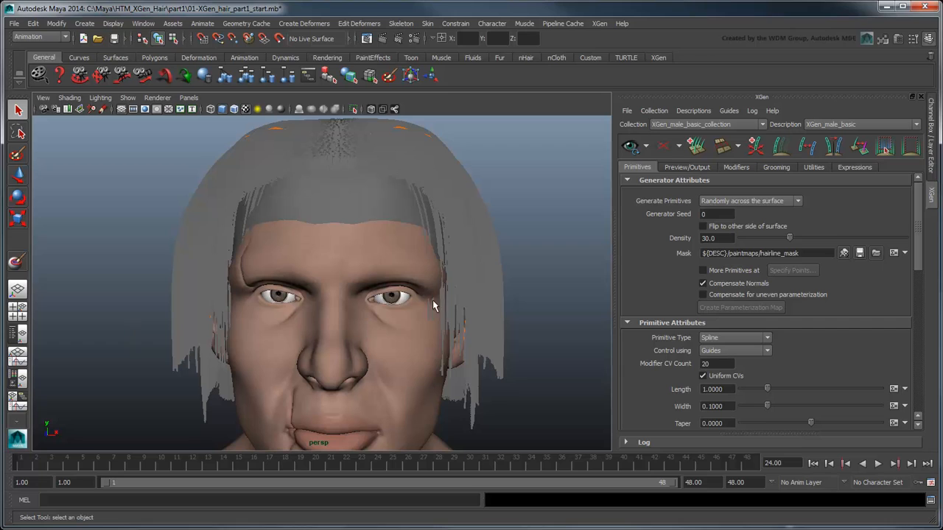
click(663, 146)
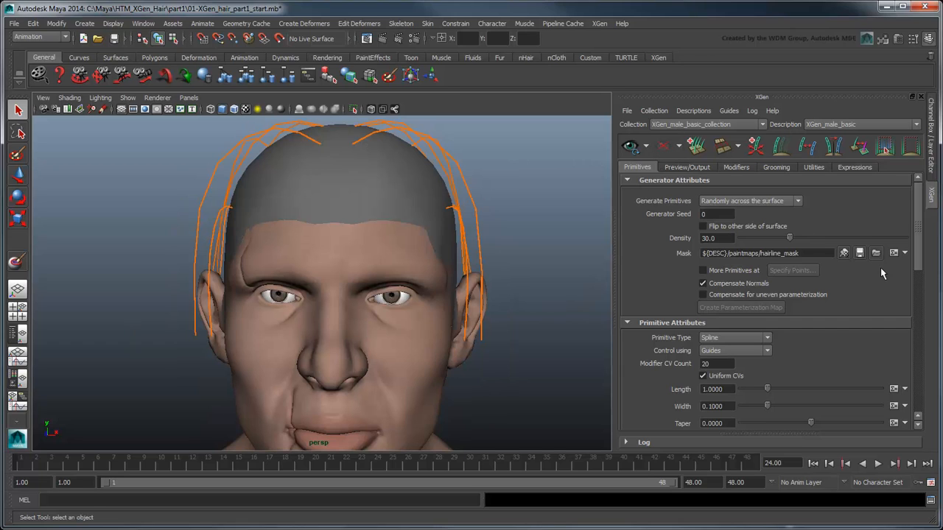
Step: Reopen the hairline mask for painting and examine the painted area around the sideburns and sides of the head
click(845, 254)
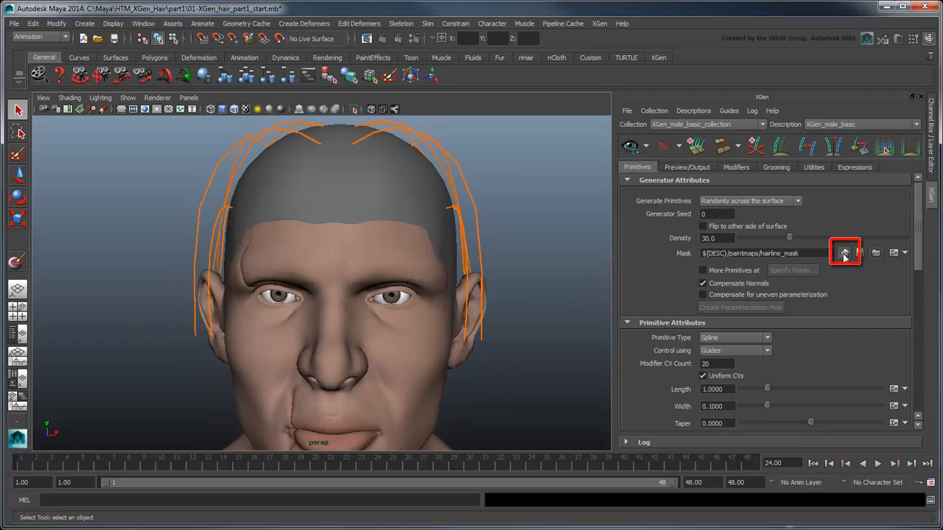
mouse_move(457, 258)
alt+mouse_down()
mouse_move(402, 256)
mouse_move(337, 200)
mouse_move(285, 190)
mouse_move(393, 199)
mouse_move(290, 230)
mouse_move(284, 257)
mouse_move(342, 271)
alt+mouse_up()
alt+drag(345, 367, 347, 286)
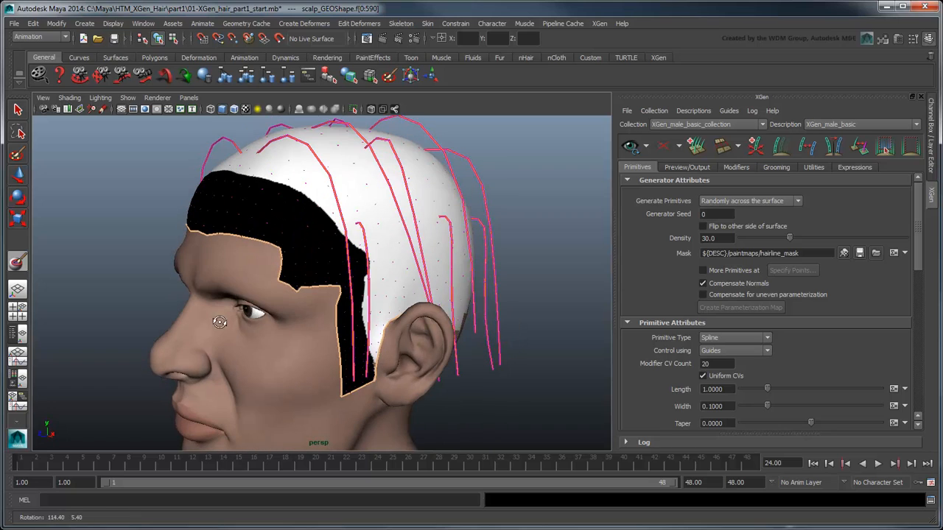
alt+drag(372, 343, 347, 324)
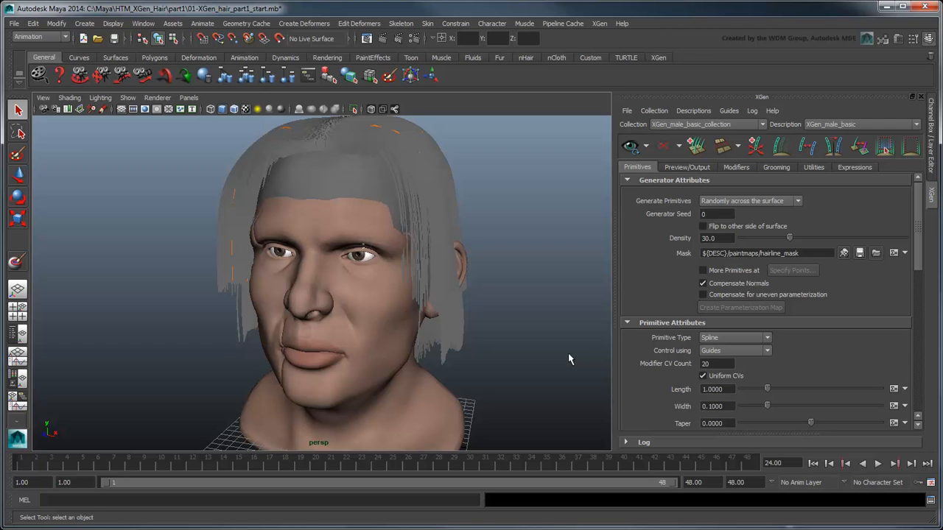
Step: Hide the scalp_GEO geometry using the outliner layout, and restore the full perspective view
click(26, 336)
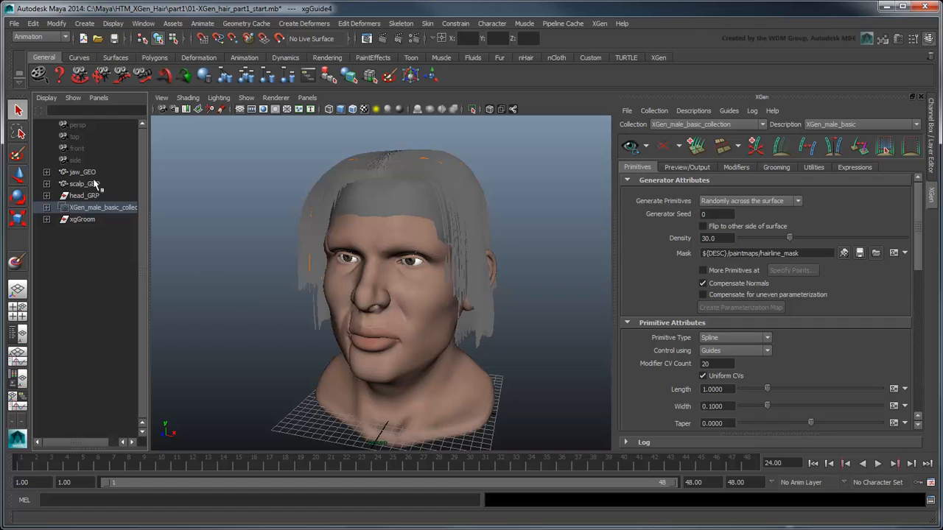
click(94, 184)
key(ctrl+h)
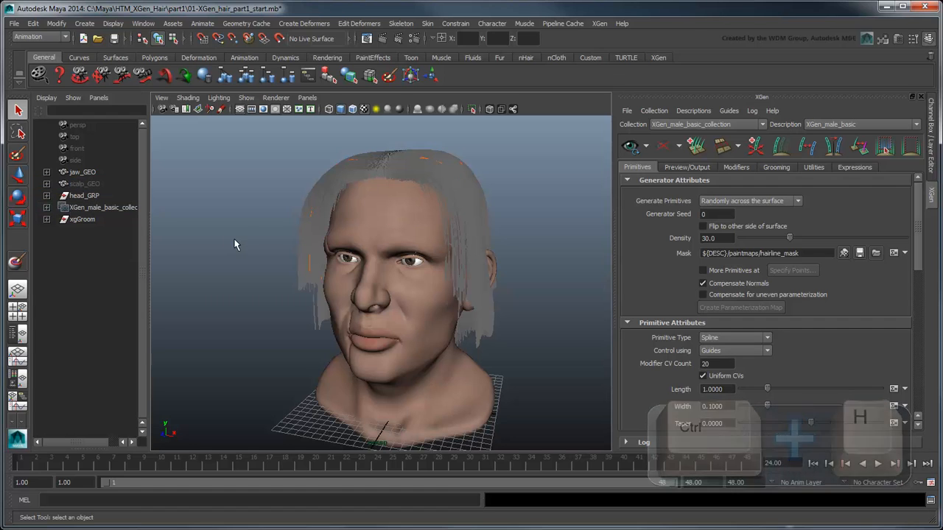
key(space)
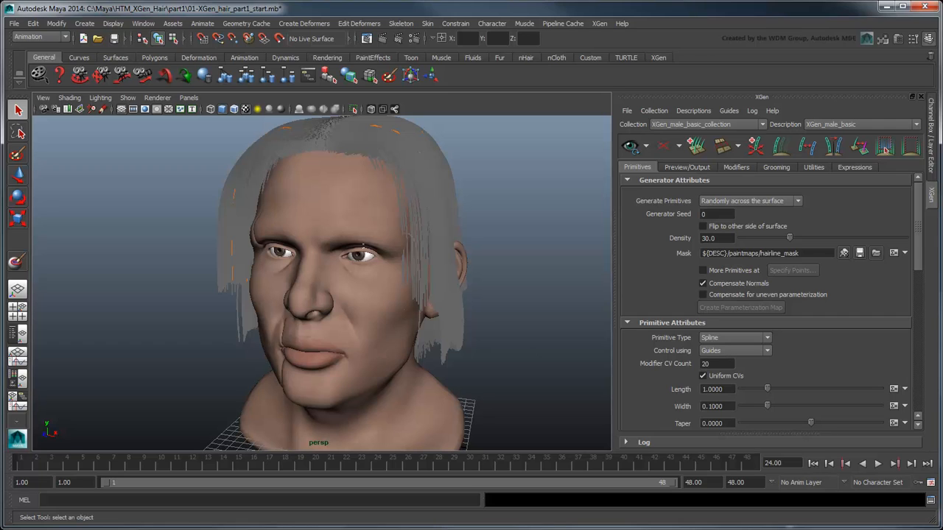
Step: Set the hair primitives' Taper to 0.7 and Taper Start to 0.3 in the XGen primitive attributes
drag(920, 249, 927, 289)
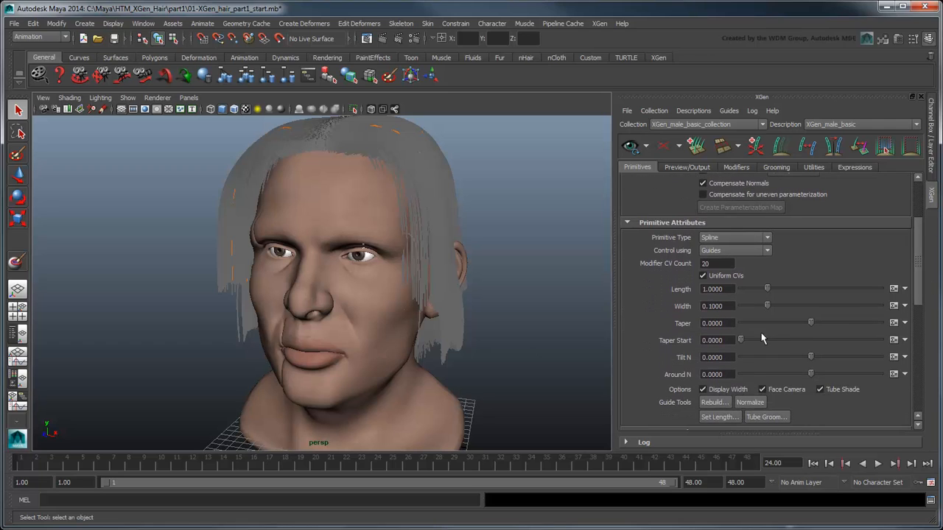
drag(727, 325, 692, 326)
text(0.7)
key(Return)
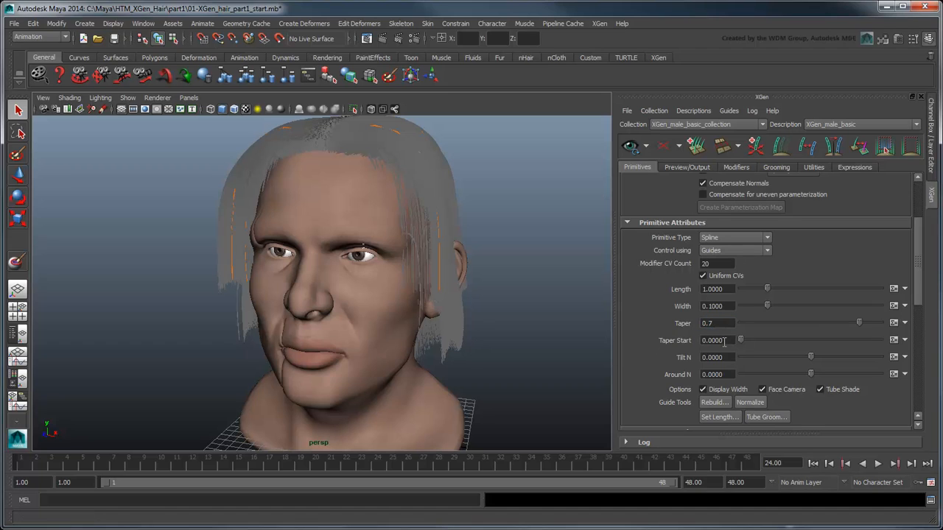
drag(725, 342, 700, 343)
text(0.3)
key(Return)
Step: Set the hair primitives' Width to 0.08 and view the head from closer to the front
drag(728, 307, 700, 307)
text(0.08)
key(Return)
mouse_move(576, 319)
alt+mouse_down()
mouse_move(472, 320)
mouse_move(586, 313)
alt+mouse_up()
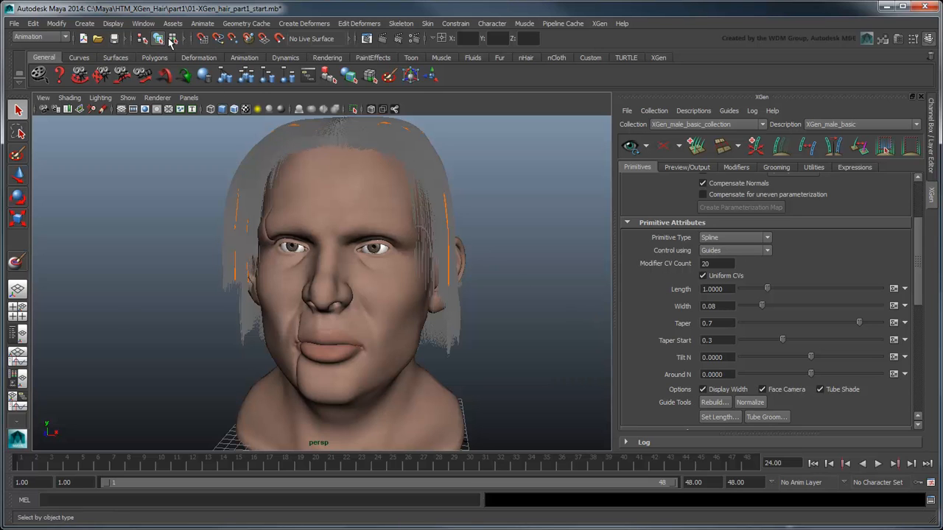
Step: Open the Hypershade, select the xgen_hair_phong material, and show the attributes of its xgen_hair_phen shader
click(143, 22)
mouse_move(169, 51)
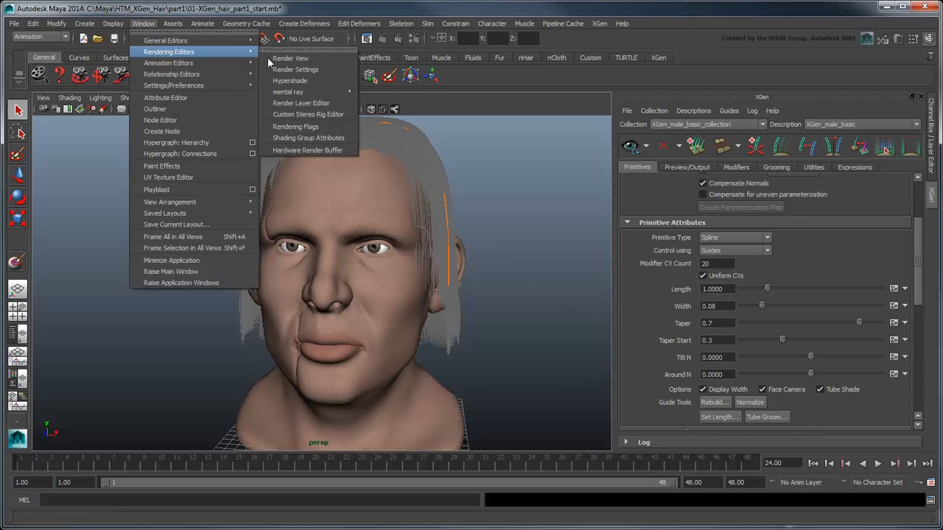
click(306, 82)
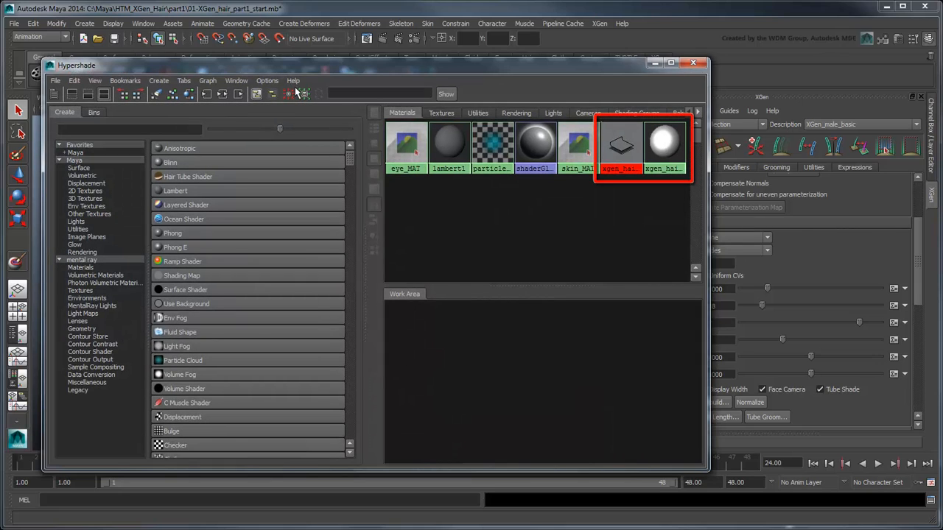
click(664, 144)
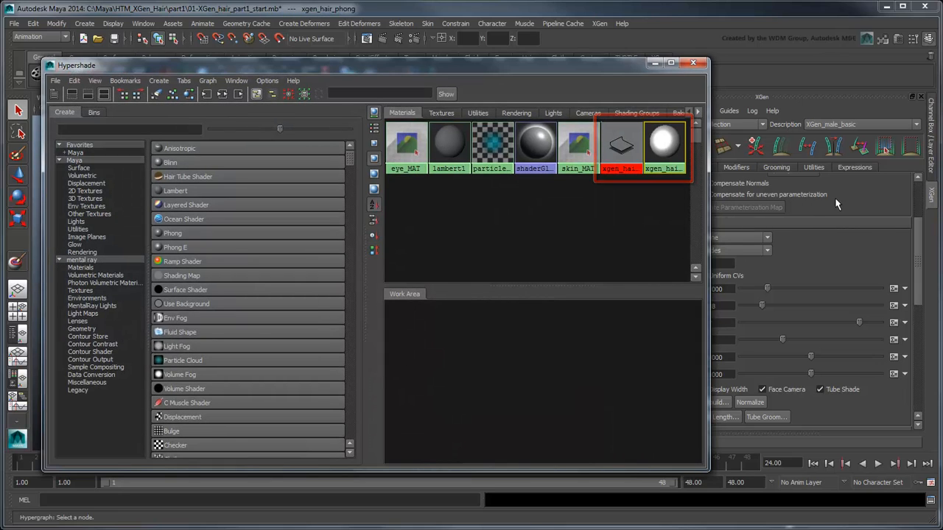
click(909, 49)
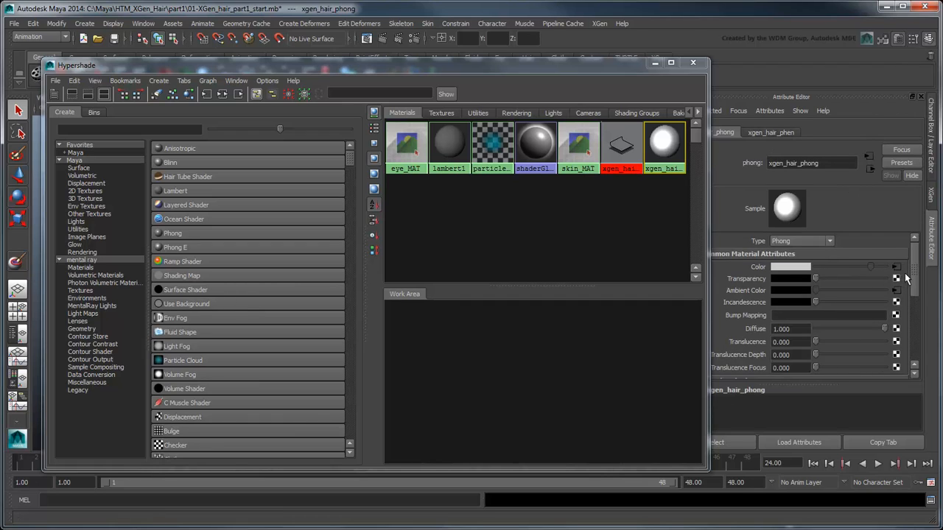
click(905, 272)
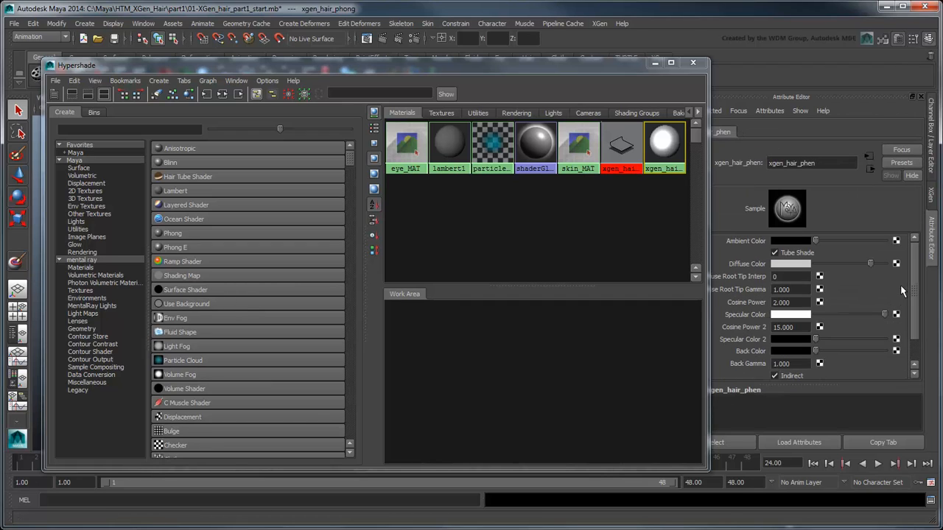
Step: Set the xgen_hair_phen diffuse color to a dark brown of about H 32, S 0.412, V 0.258, and minimize the Hypershade
click(800, 265)
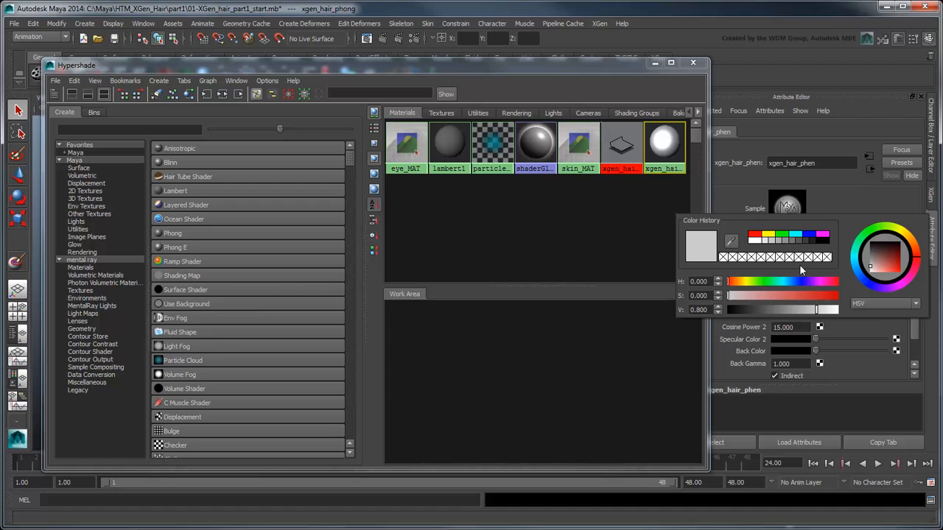
click(910, 241)
drag(887, 255, 883, 260)
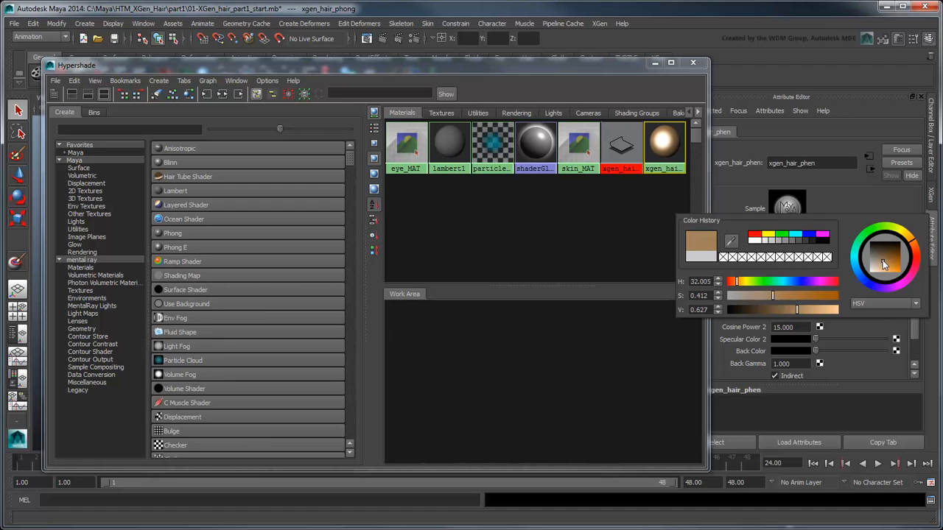
drag(797, 309, 758, 310)
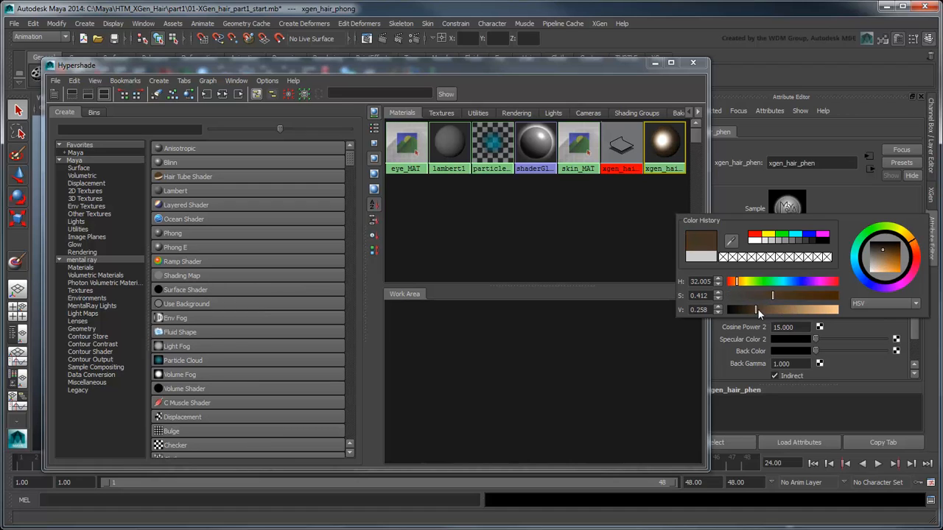
click(655, 63)
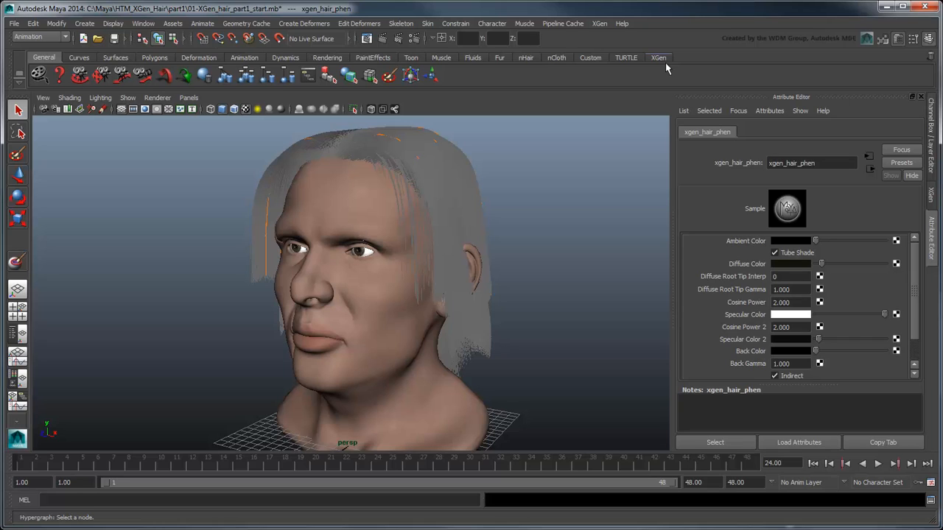
Step: Switch the perspective view to the Viewport 2.0 renderer and disable Tube Shade in the XGen primitive options
click(158, 98)
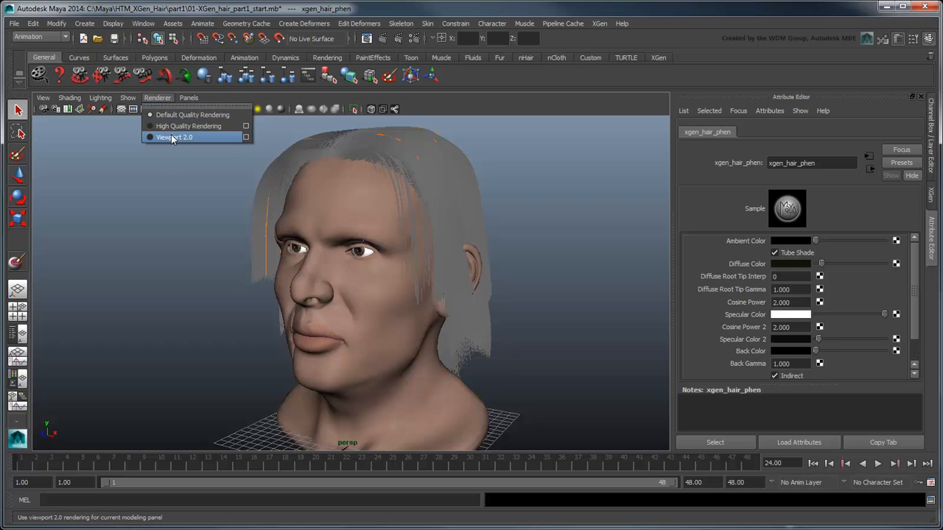
click(173, 138)
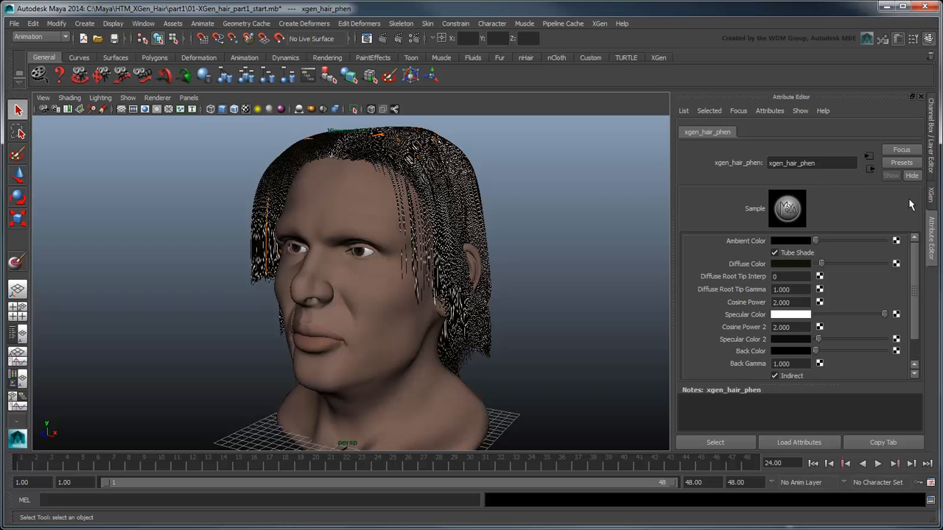
click(932, 195)
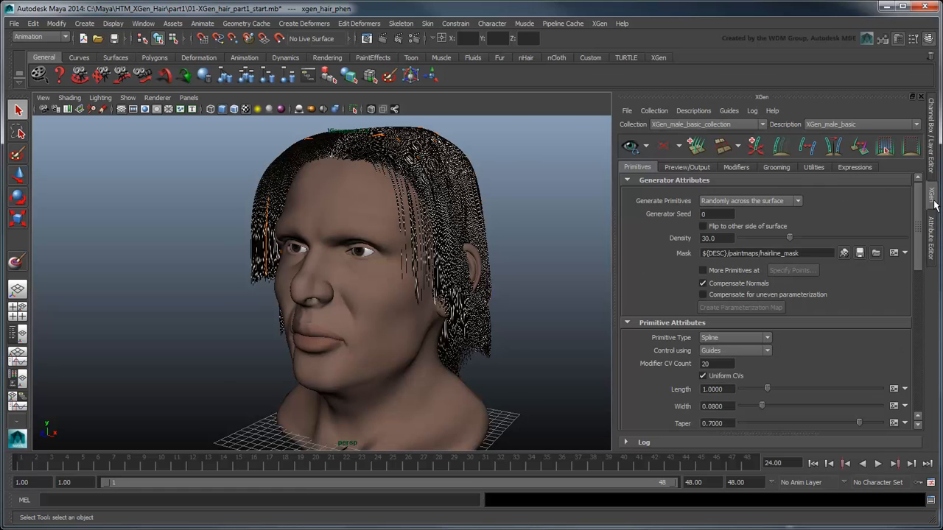
scroll(831, 316, down, 4)
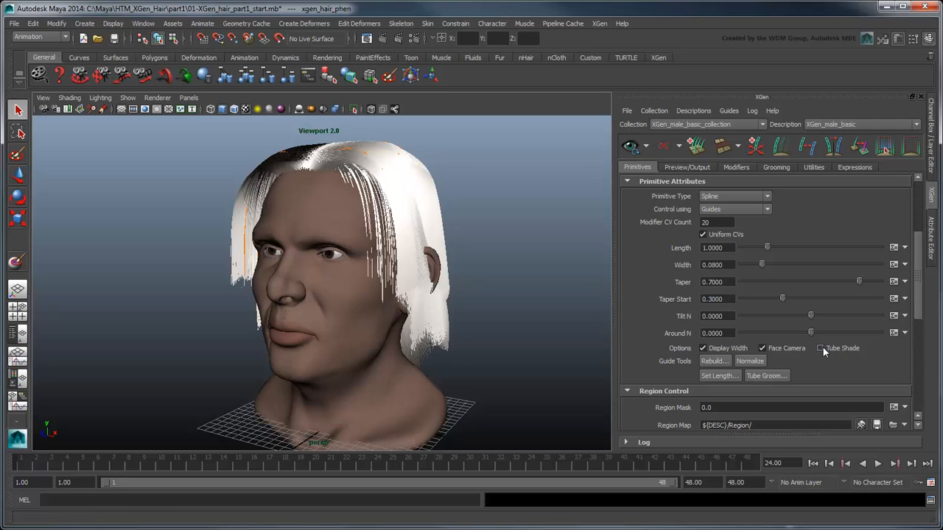
Step: Darken the xgen_hair_phen specular color to near black, and set Cosine Power to 50 and Cosine Power 2 to 70
click(932, 247)
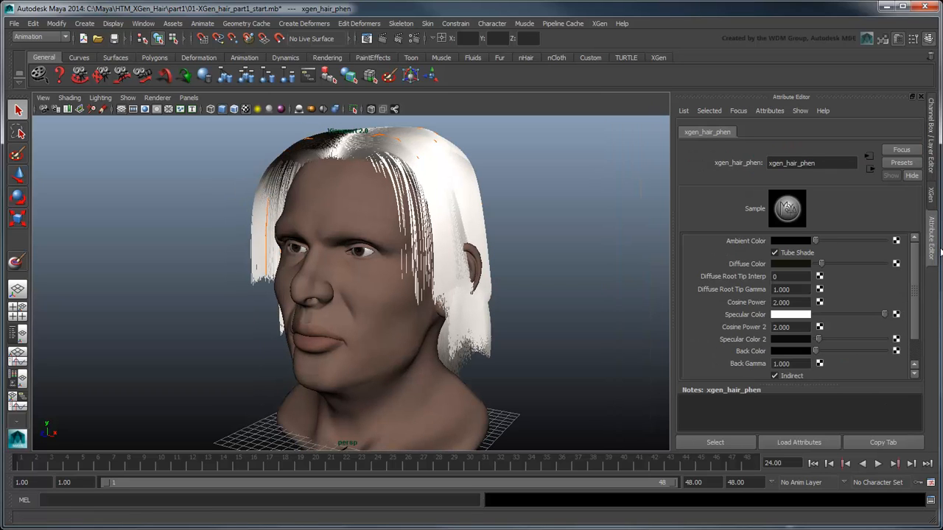
drag(829, 318, 824, 320)
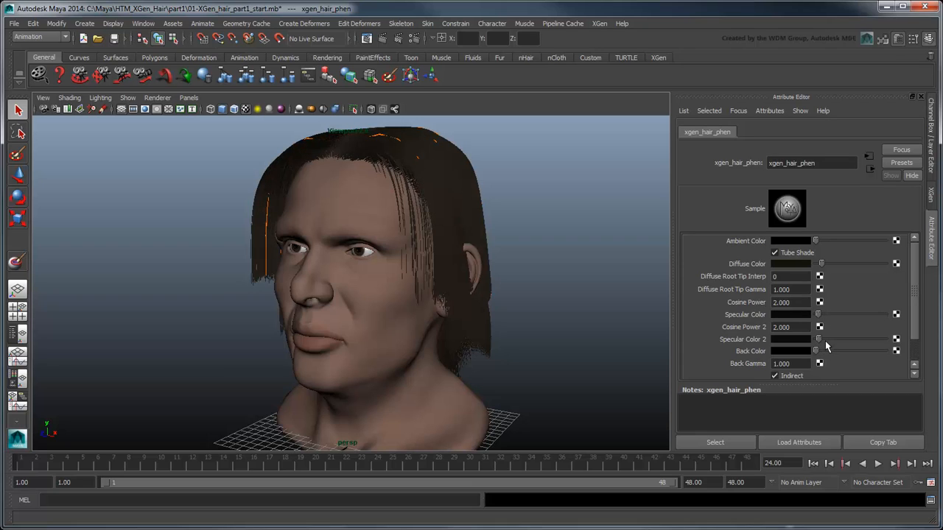
drag(803, 302, 748, 304)
text(50)
drag(797, 330, 763, 332)
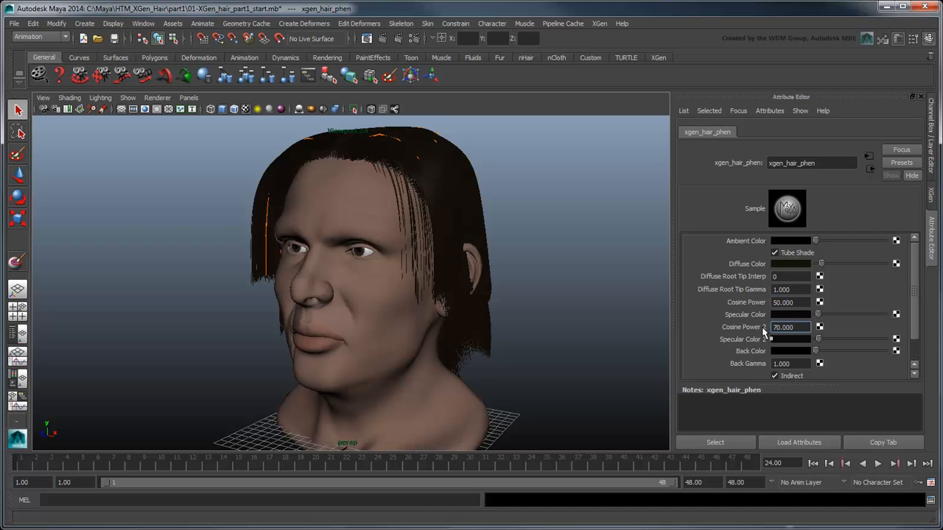
alt+drag(555, 312, 536, 312)
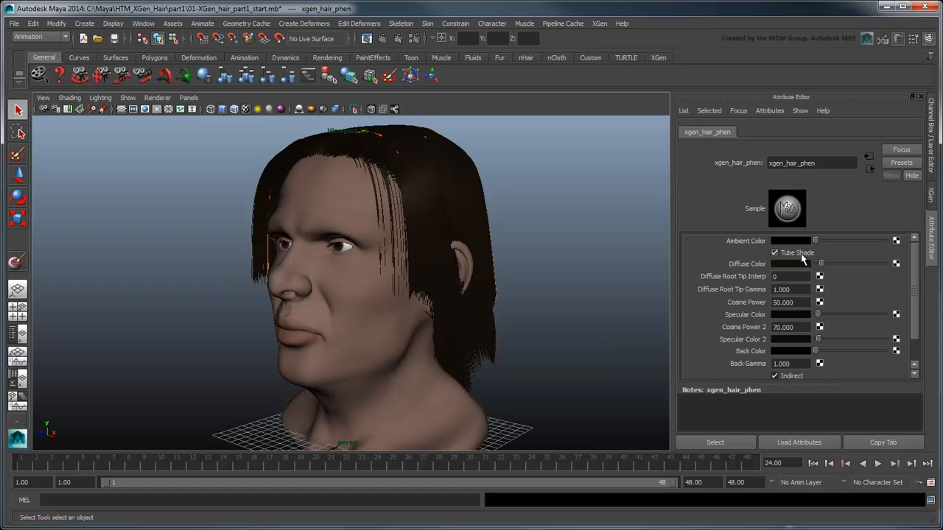
Step: Automatically set the Primitive Bound in the XGen output settings for the hair description
click(933, 206)
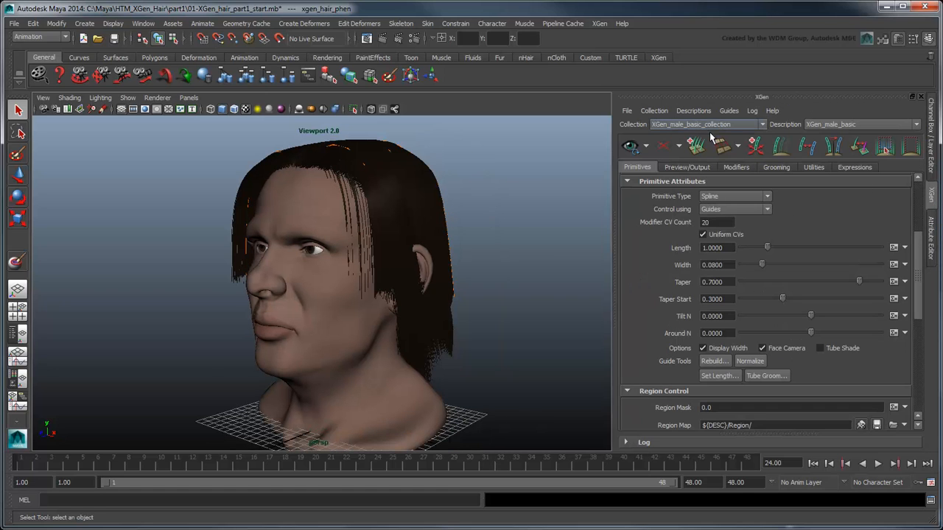
click(702, 169)
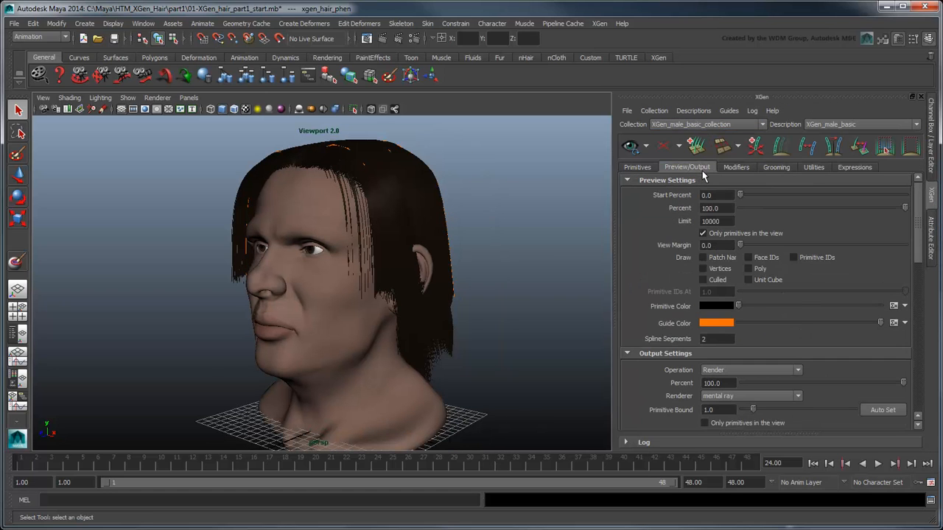
drag(920, 219, 927, 270)
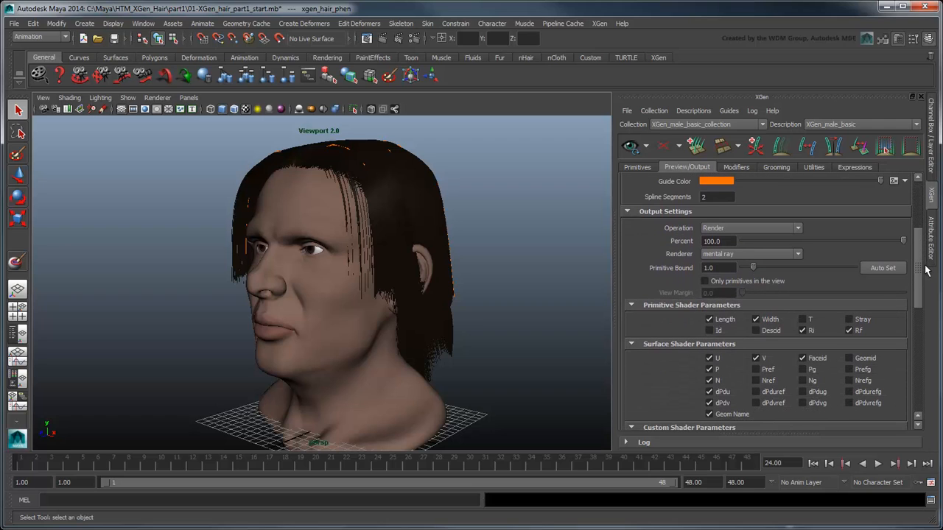
click(894, 268)
Step: Set the render settings to use mental ray with the OpenEXR (exr) image format, and close them
click(411, 38)
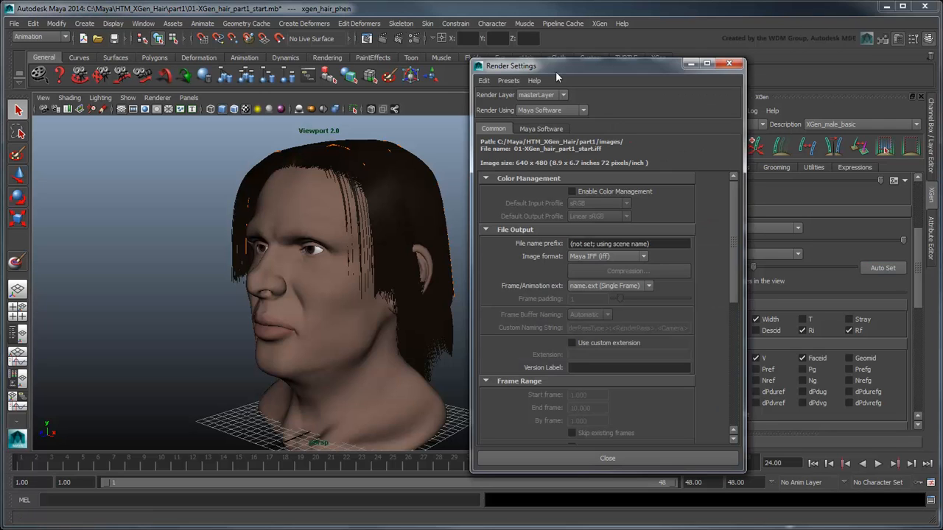
click(578, 112)
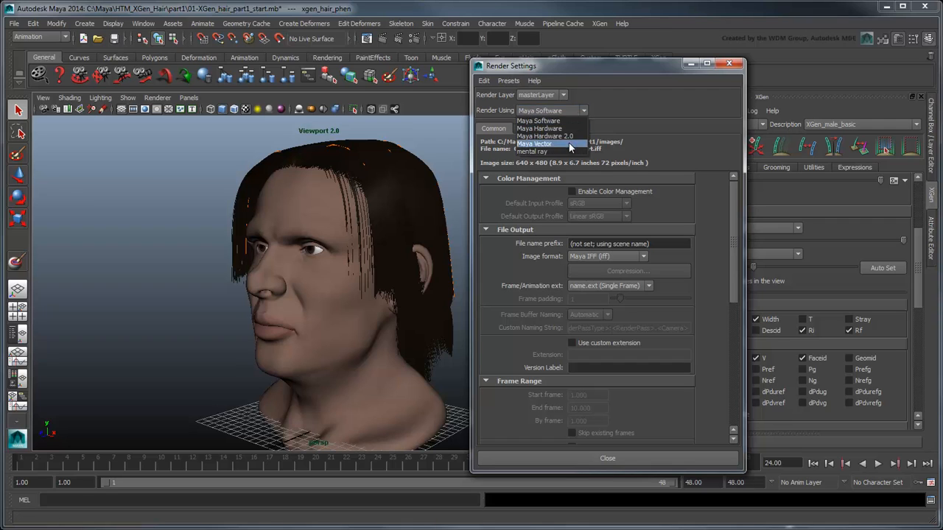
click(571, 151)
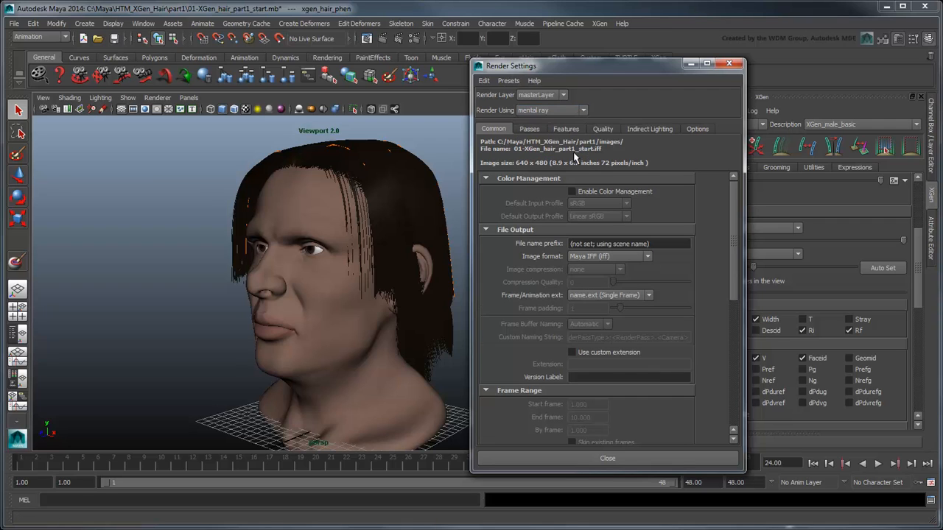
click(637, 260)
scroll(647, 292, down, 5)
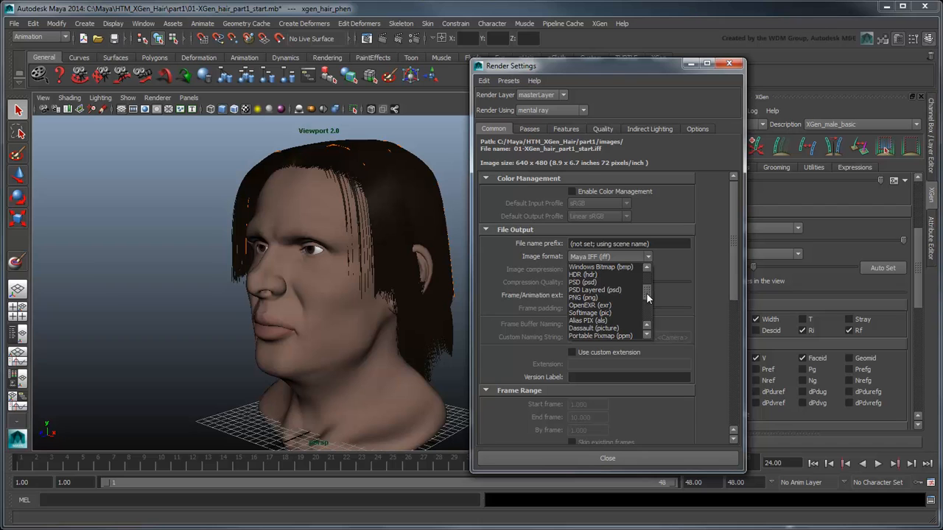
click(625, 304)
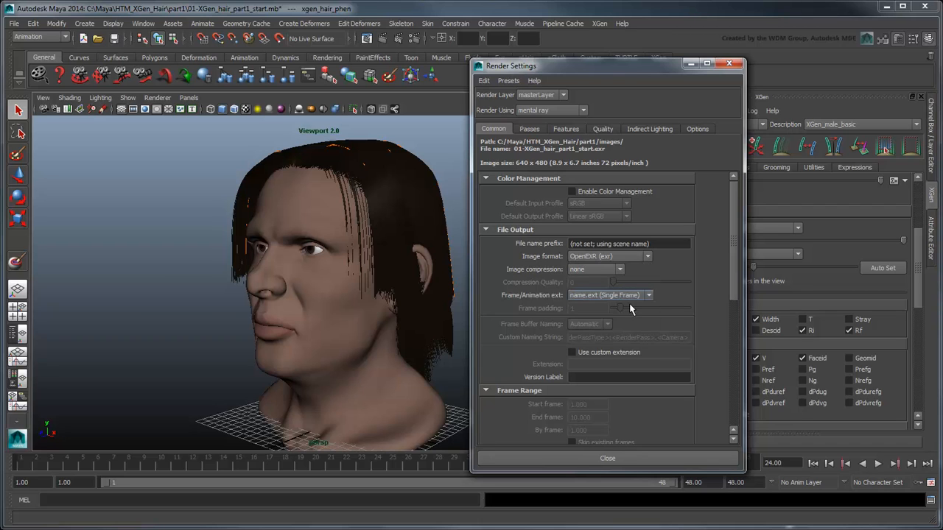
click(619, 457)
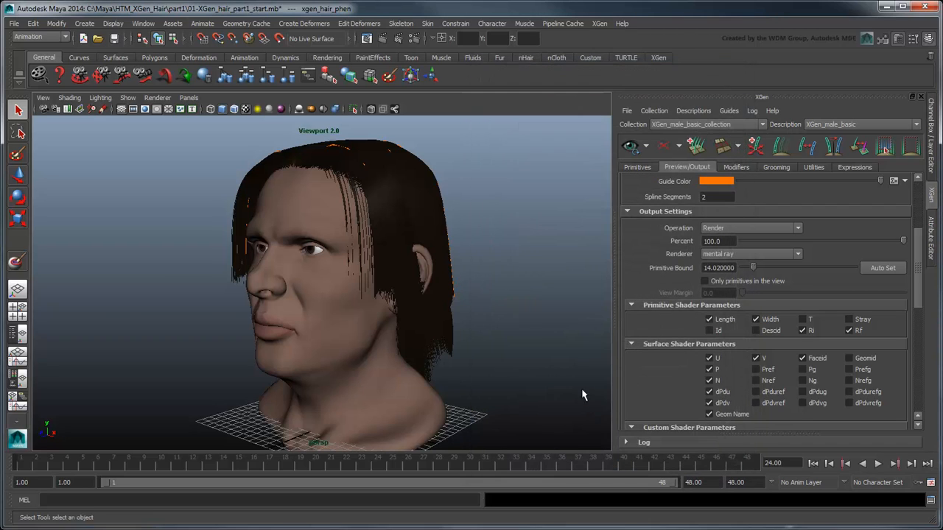